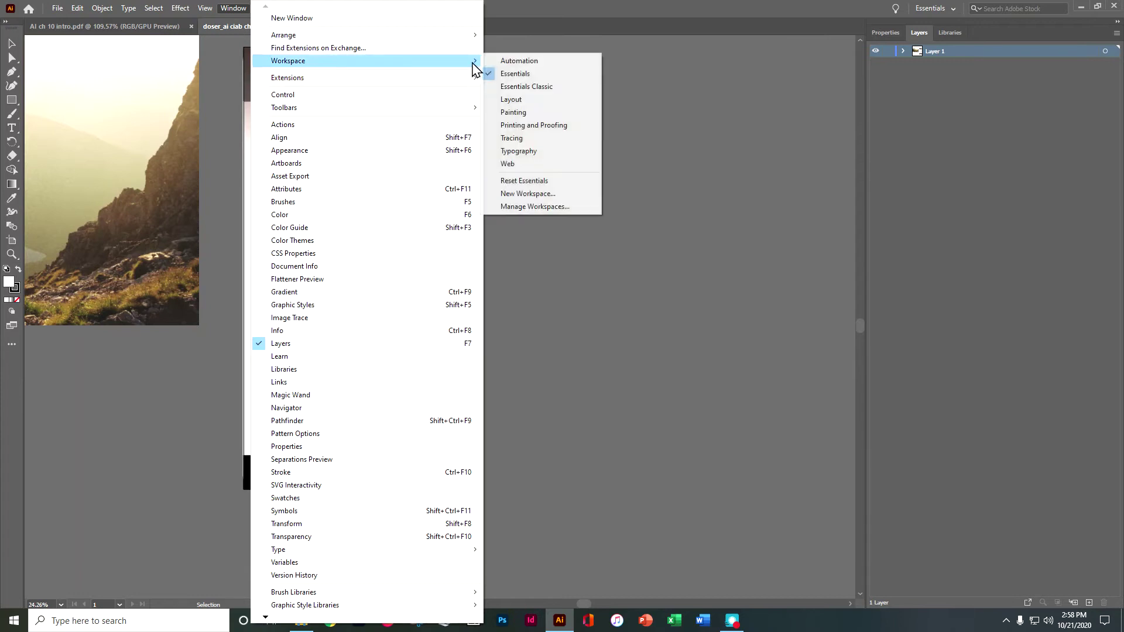
# - Reset the Essentials workspace, then show Layer 1's contents in a widened layer list
pyautogui.click(521, 181)
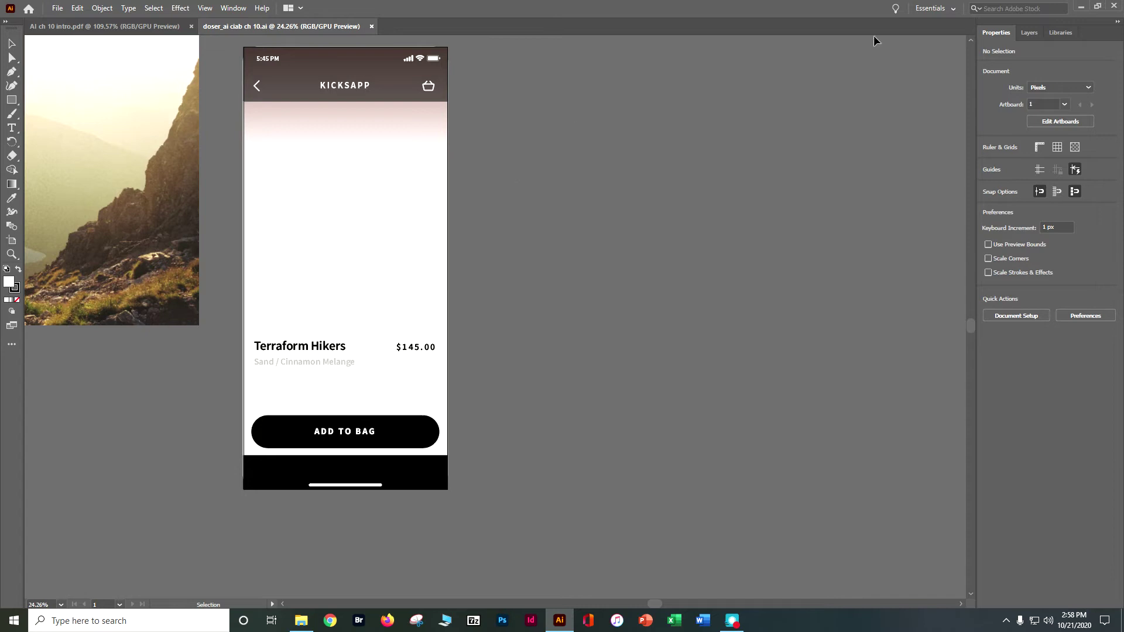
pyautogui.click(1037, 32)
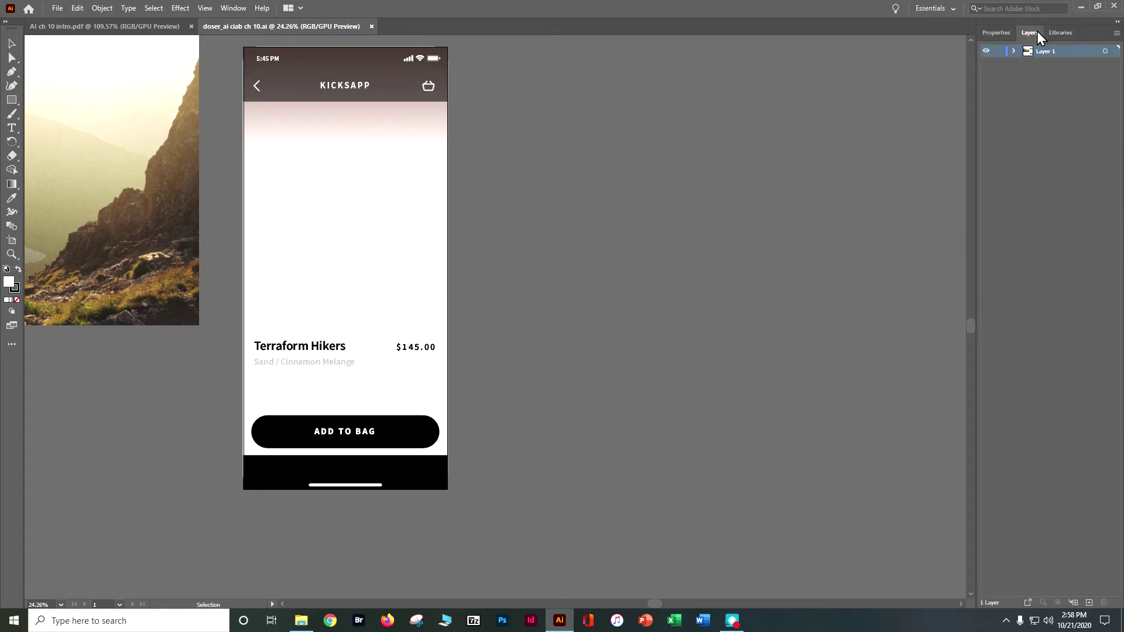
pyautogui.click(1013, 51)
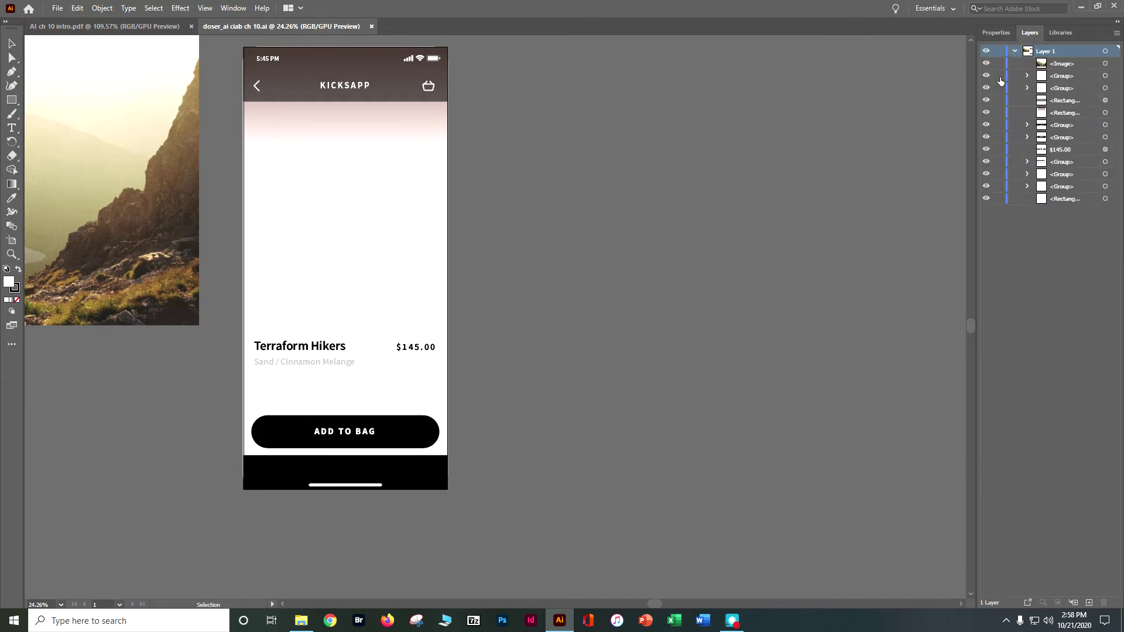
pyautogui.moveTo(978, 90); pyautogui.dragTo(793, 82)
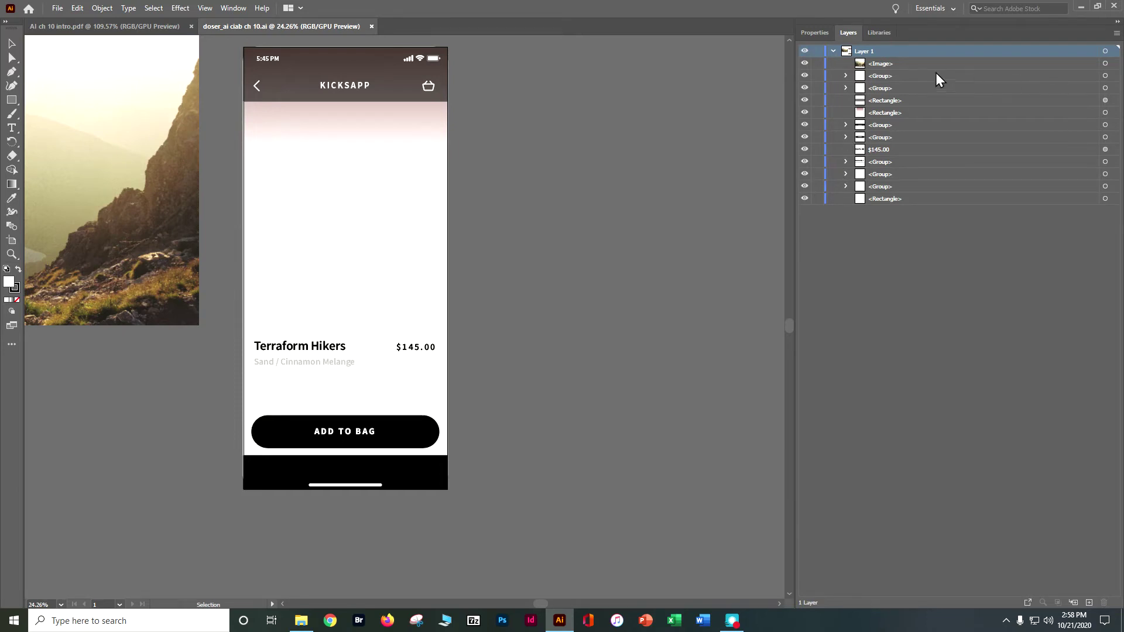
# - Collapse Layer 1 and rename it "Phone Body"
pyautogui.click(832, 51)
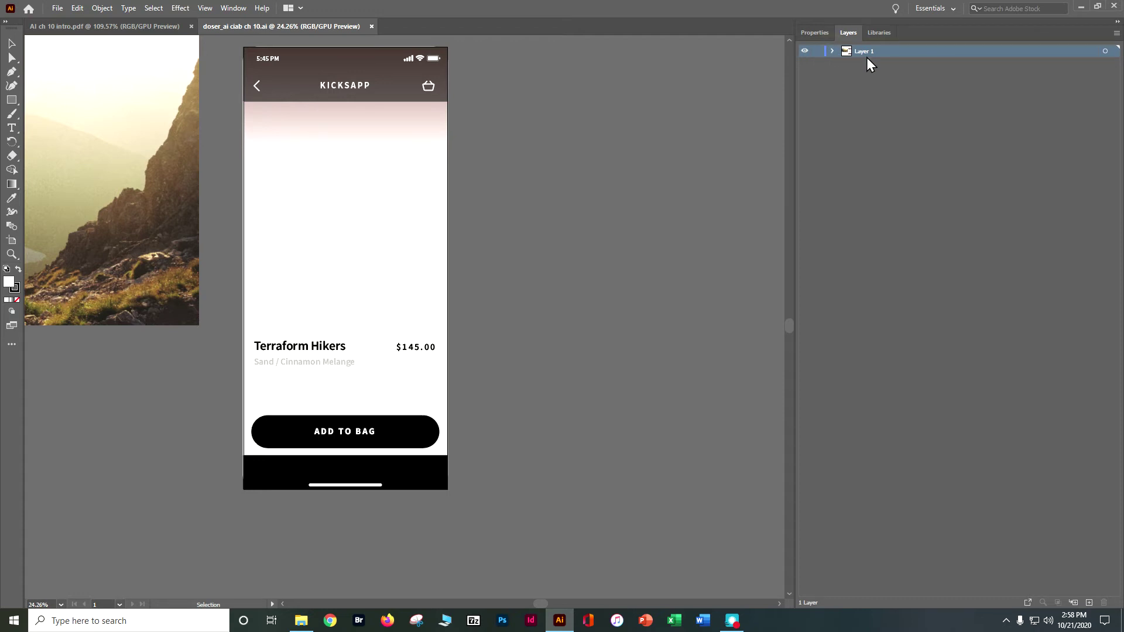
pyautogui.doubleClick(871, 53)
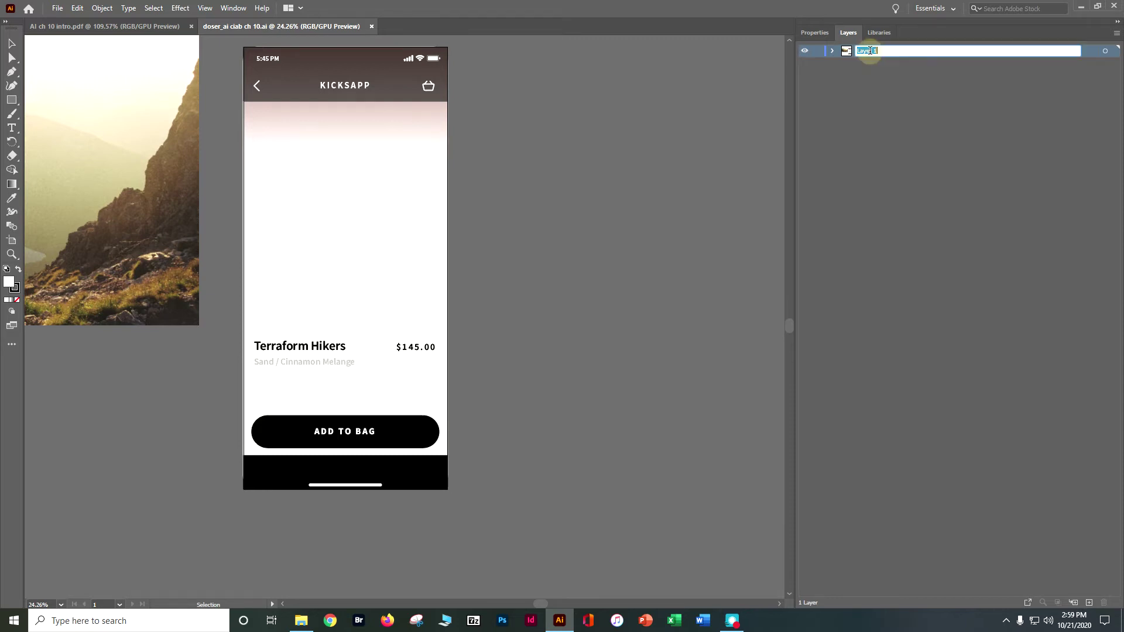
pyautogui.write('Phone Body')
pyautogui.press('Return')
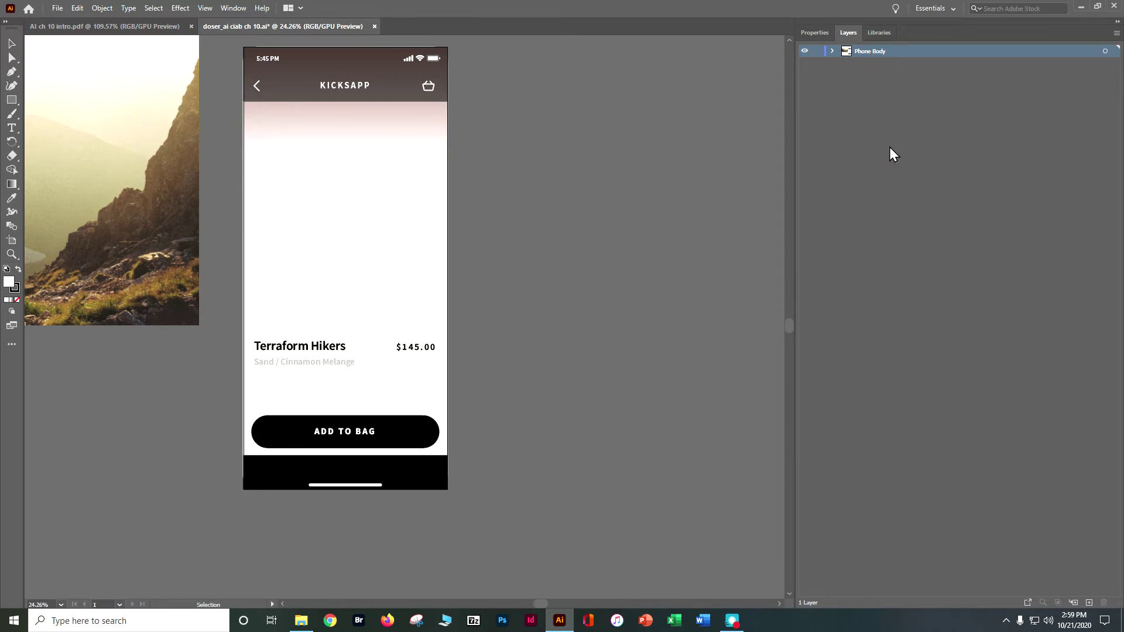
# - Create a new layer above Phone Body and name it "Navigation"
pyautogui.click(1089, 602)
pyautogui.doubleClick(885, 51)
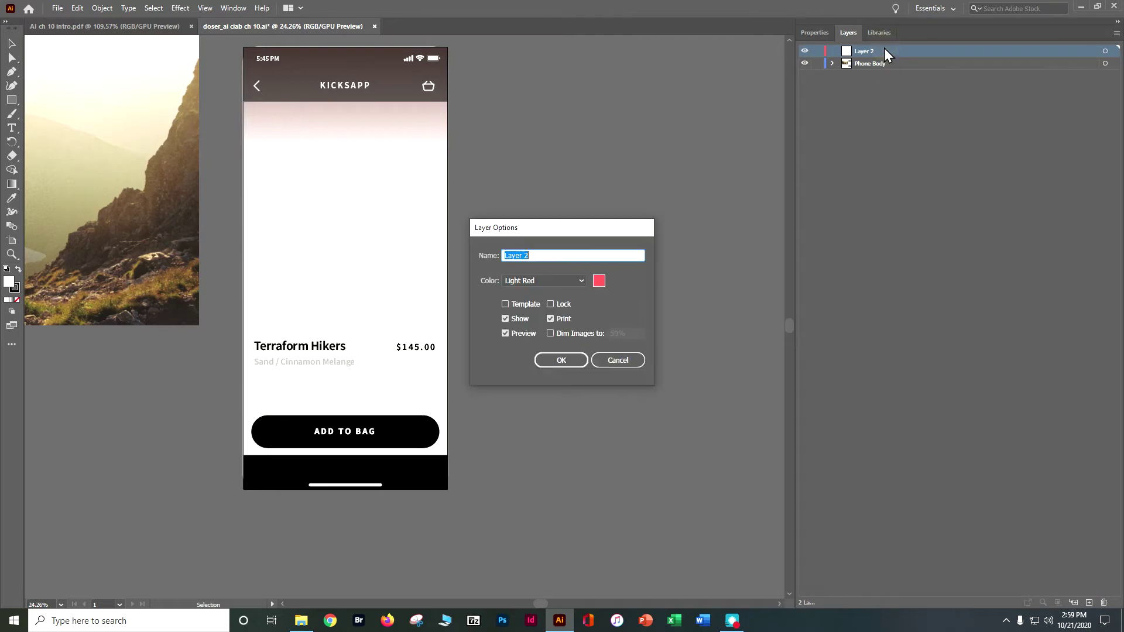
pyautogui.write('Navigation')
pyautogui.press('Return')
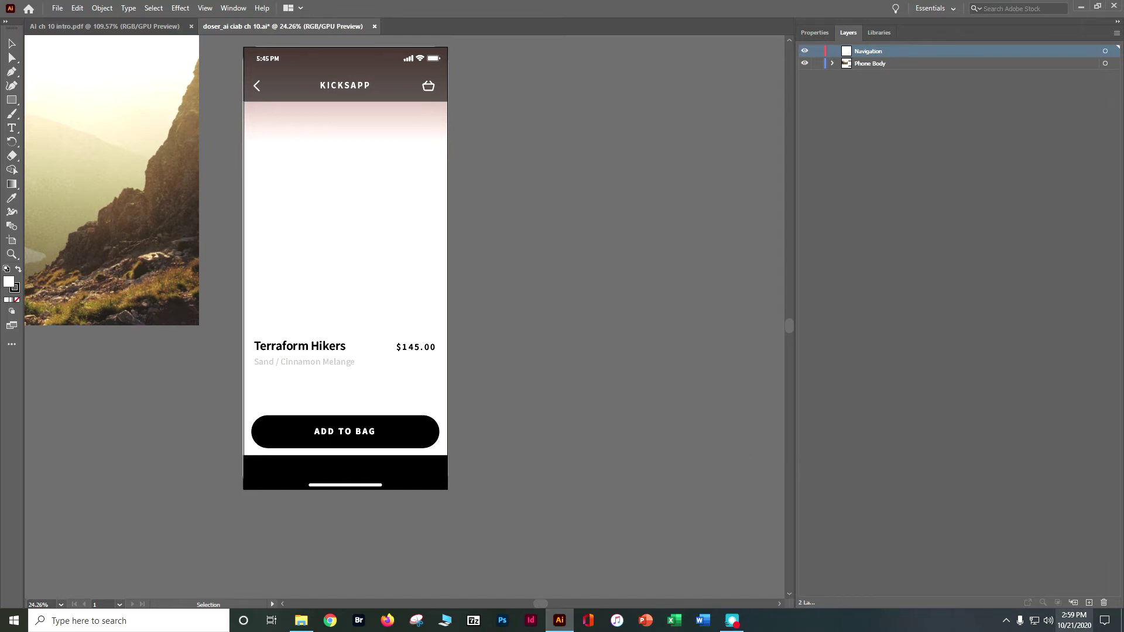
# - Create a new layer above Navigation, naming it "Phone Content" in its layer options
pyautogui.keyDown('alt'); pyautogui.click(1090, 603); pyautogui.keyUp('alt')
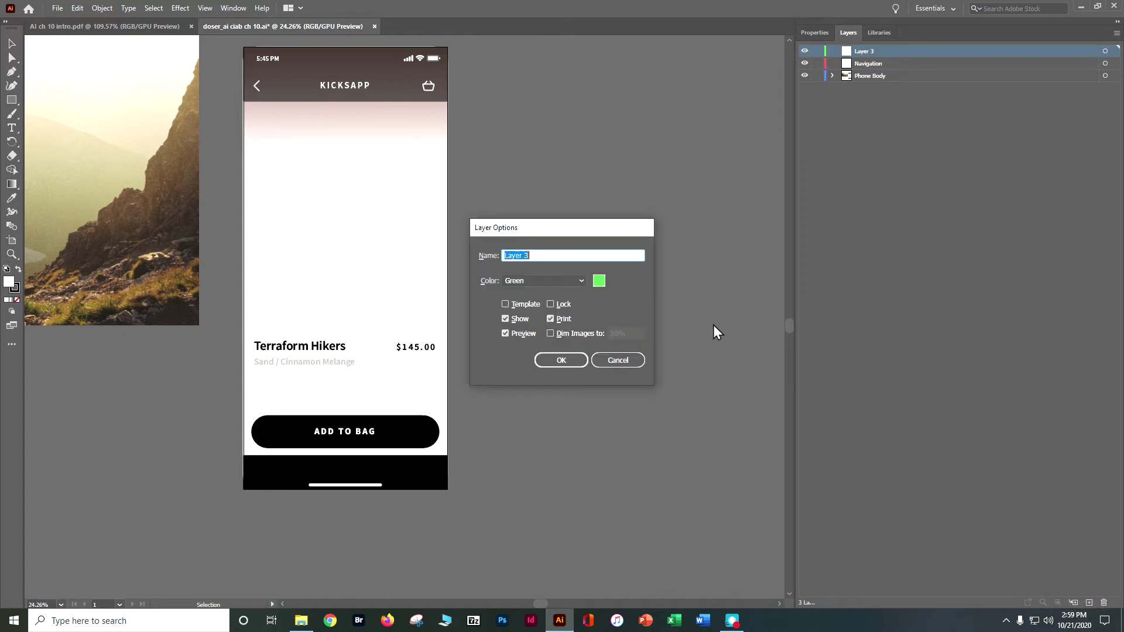
pyautogui.write('Phone Content')
pyautogui.press('Return')
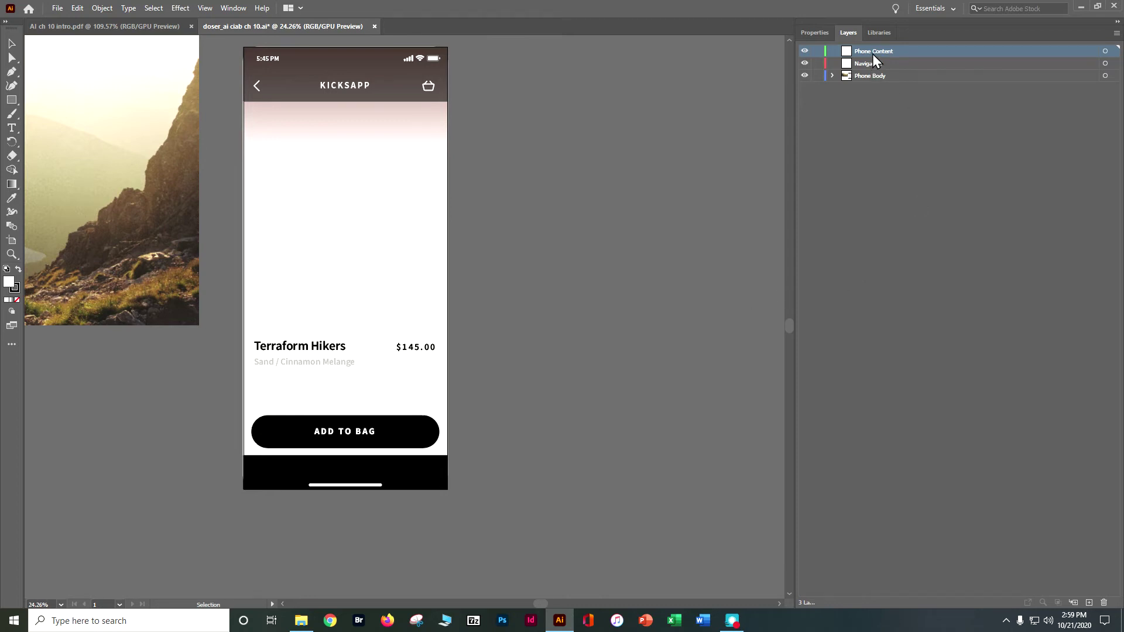
# - Add a sublayer named "Gooter" inside the Phone Content layer and save the document
pyautogui.click(1069, 603)
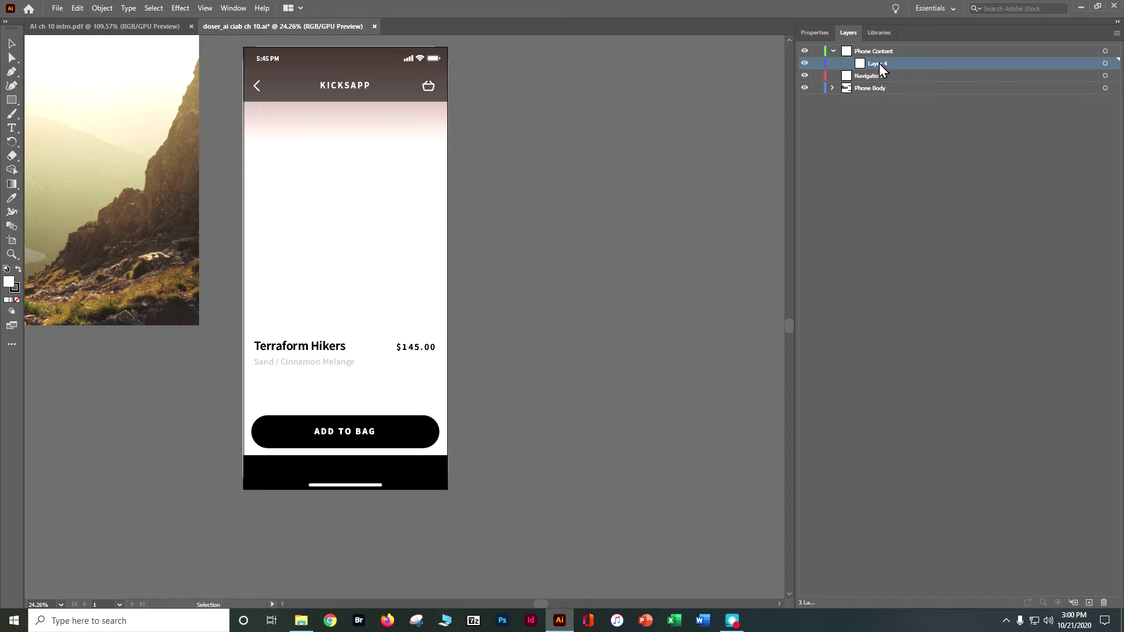
pyautogui.doubleClick(880, 63)
pyautogui.write('Gutter')
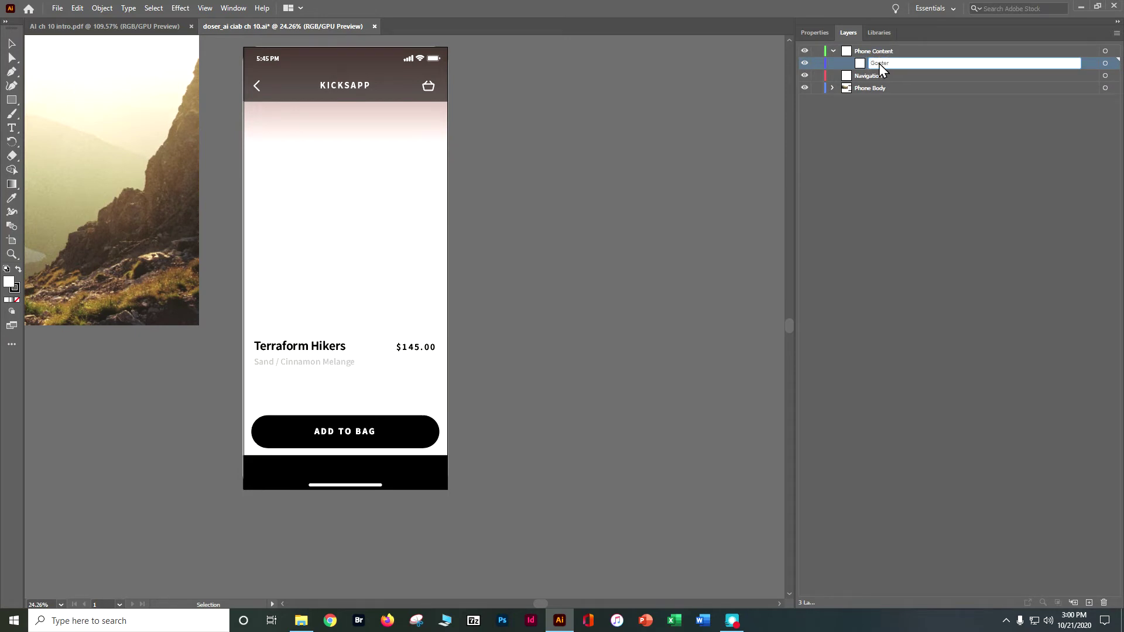
pyautogui.press('Return')
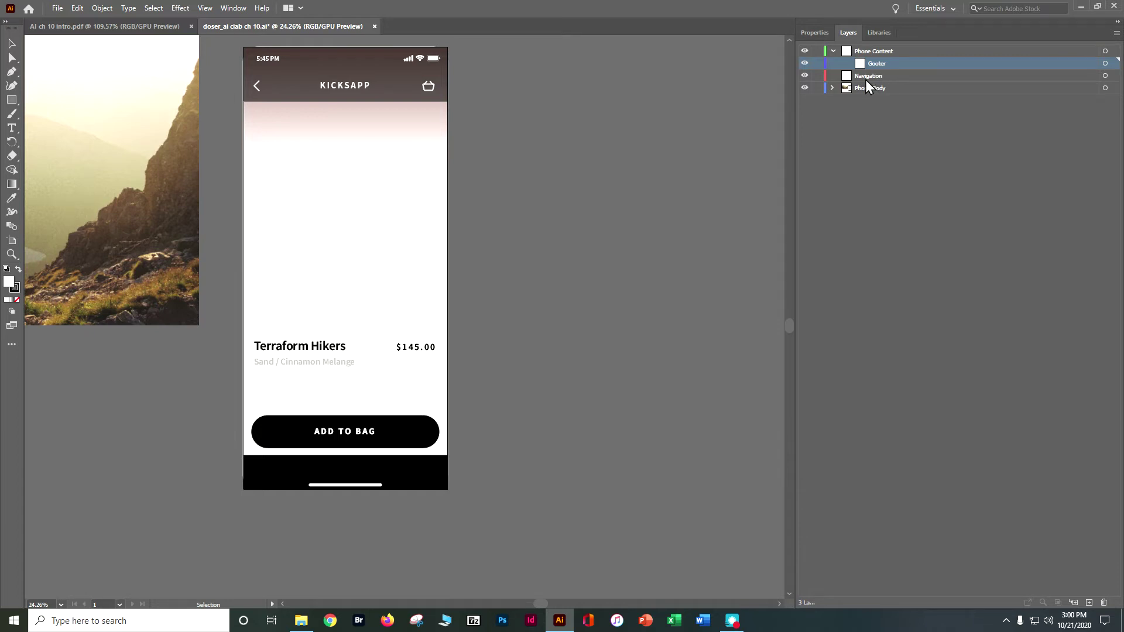
pyautogui.click(833, 51)
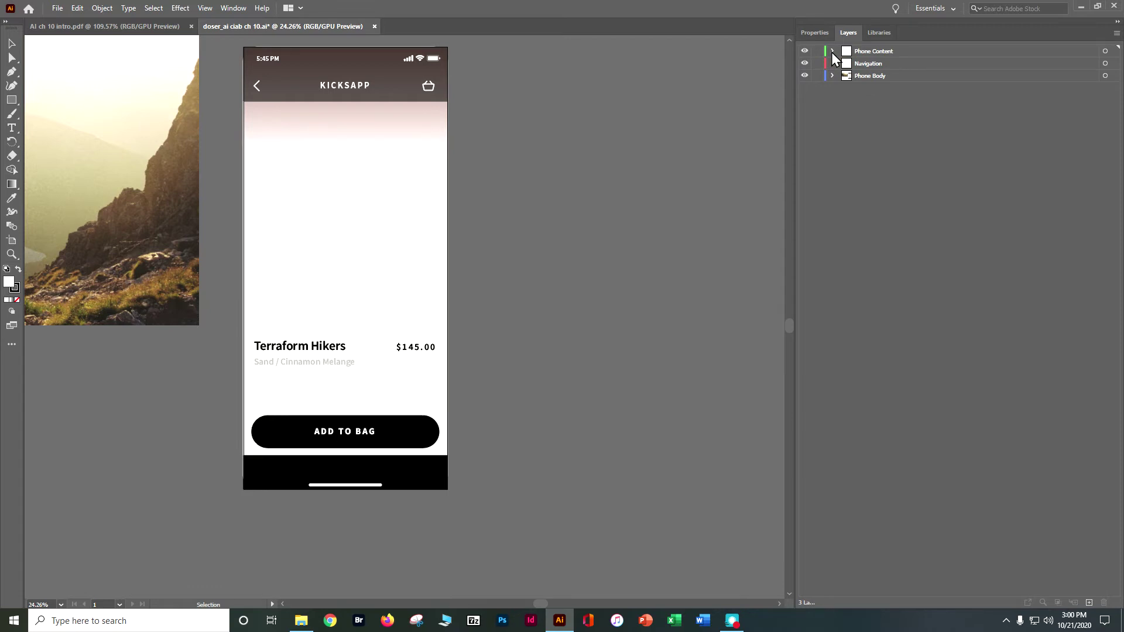
pyautogui.hotkey('ctrl', 's')
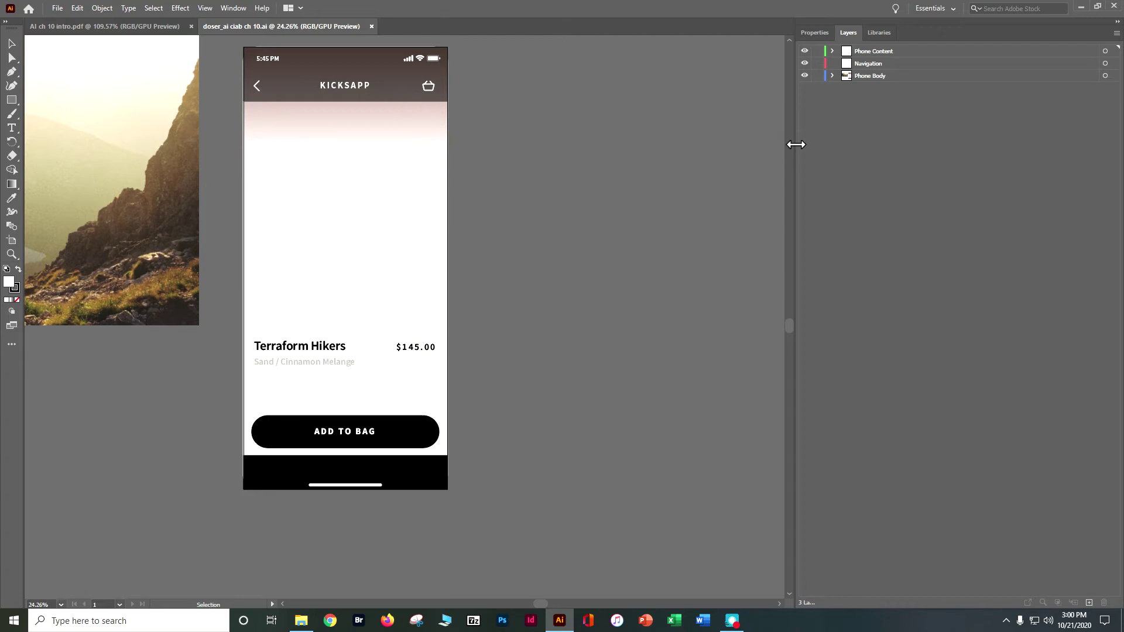
# - Locate the Terraform Hikers text group in the layer list and group it with the $145.00 price text
pyautogui.moveTo(795, 142); pyautogui.dragTo(759, 127)
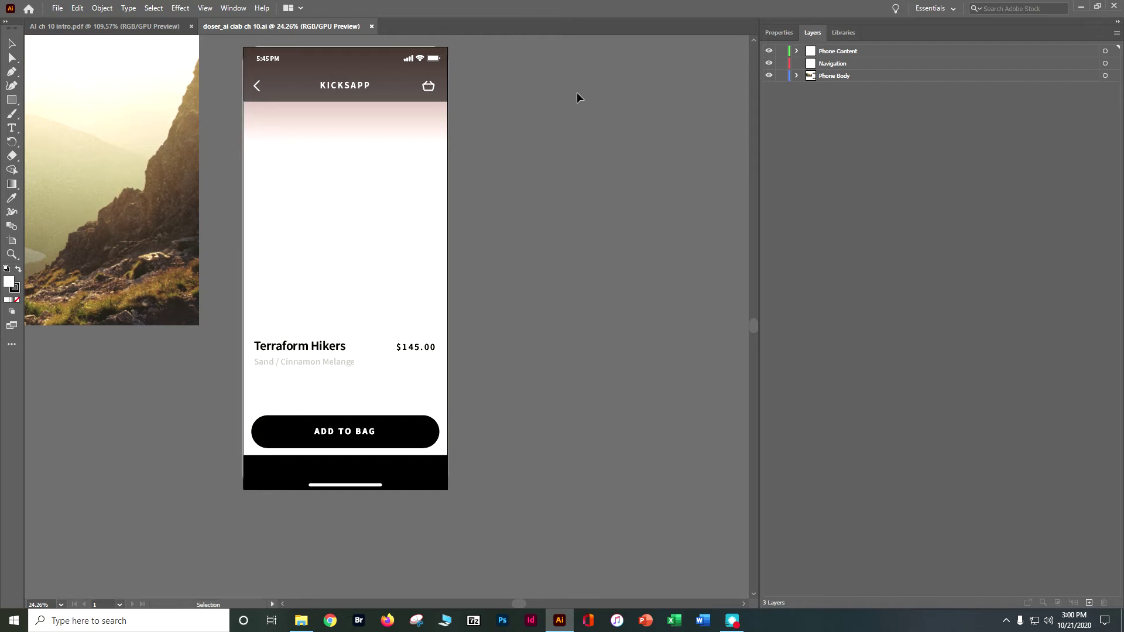
pyautogui.click(12, 43)
pyautogui.click(64, 158)
pyautogui.click(293, 347)
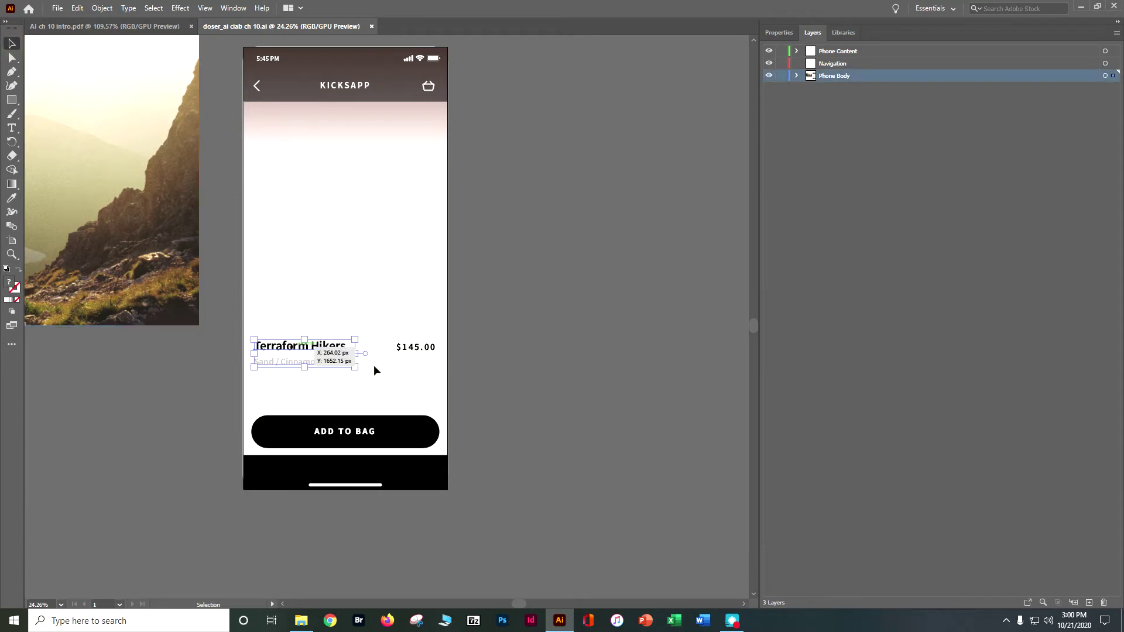
pyautogui.click(1044, 604)
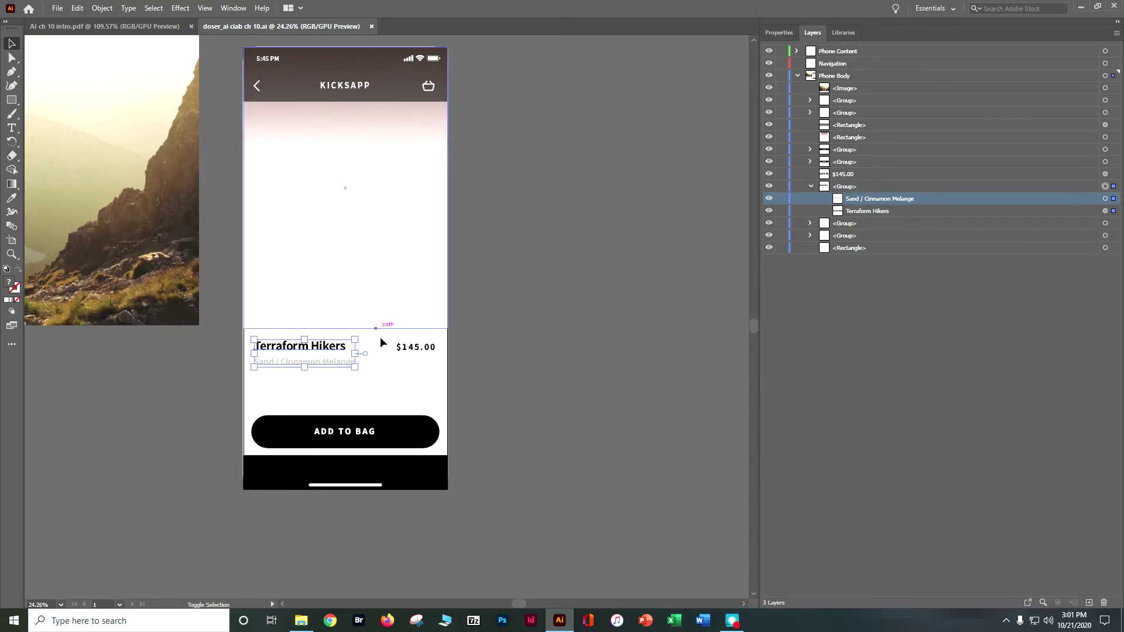
pyautogui.keyDown('shift'); pyautogui.click(407, 352); pyautogui.keyUp('shift')
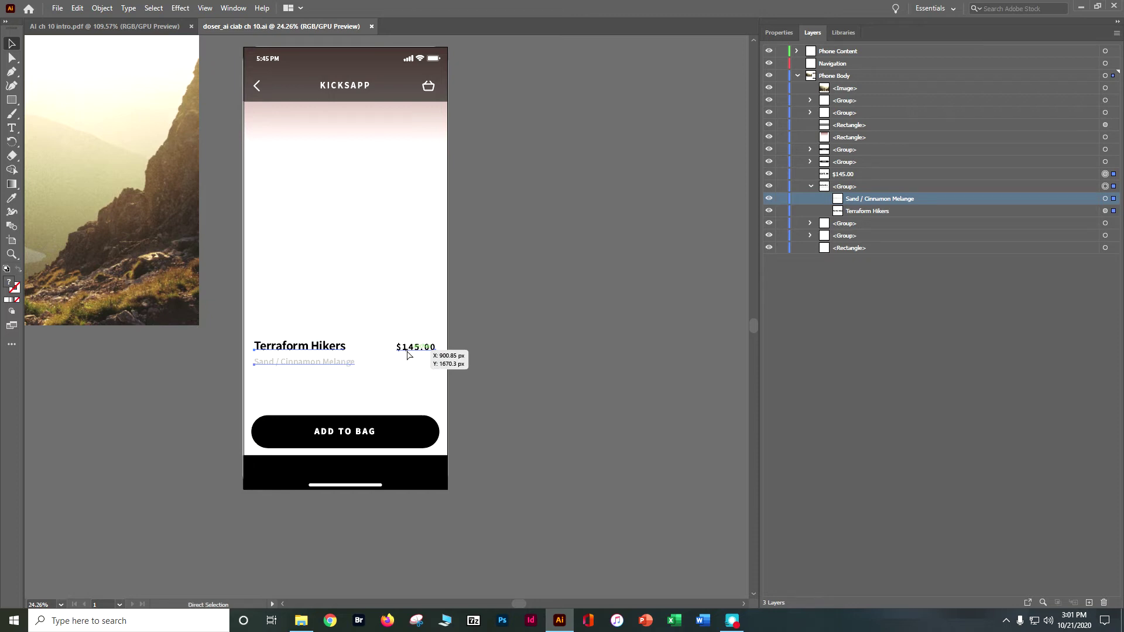
pyautogui.hotkey('ctrl', 'g')
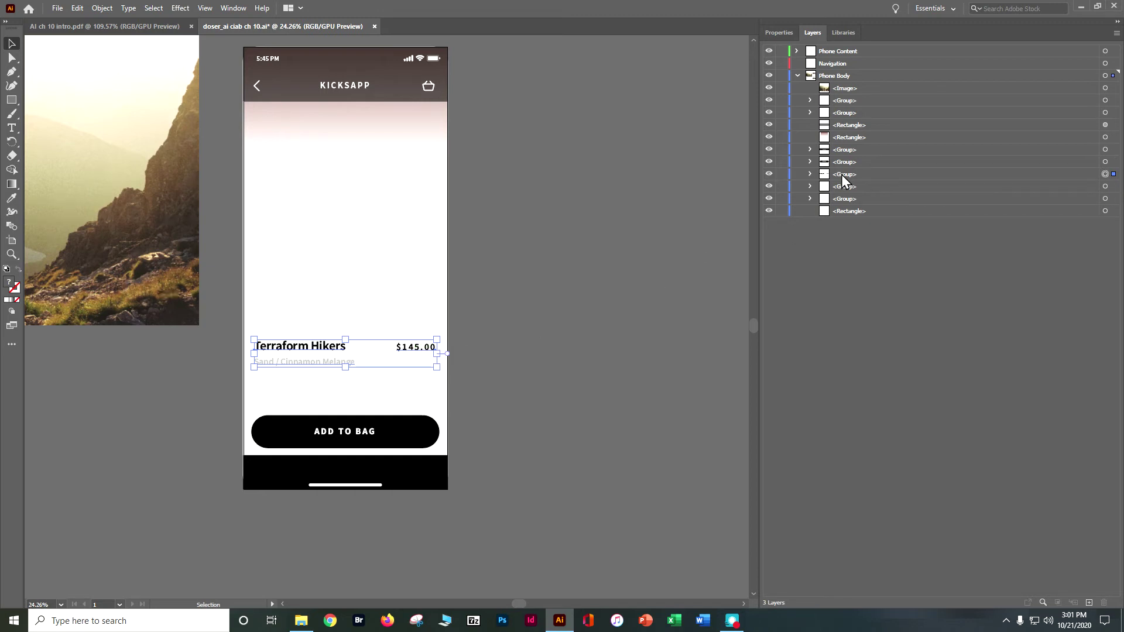
# - Rename the group holding the product text and price as "Desscription", then collapse Phone Body and deselect the artwork
pyautogui.click(809, 174)
pyautogui.click(852, 176)
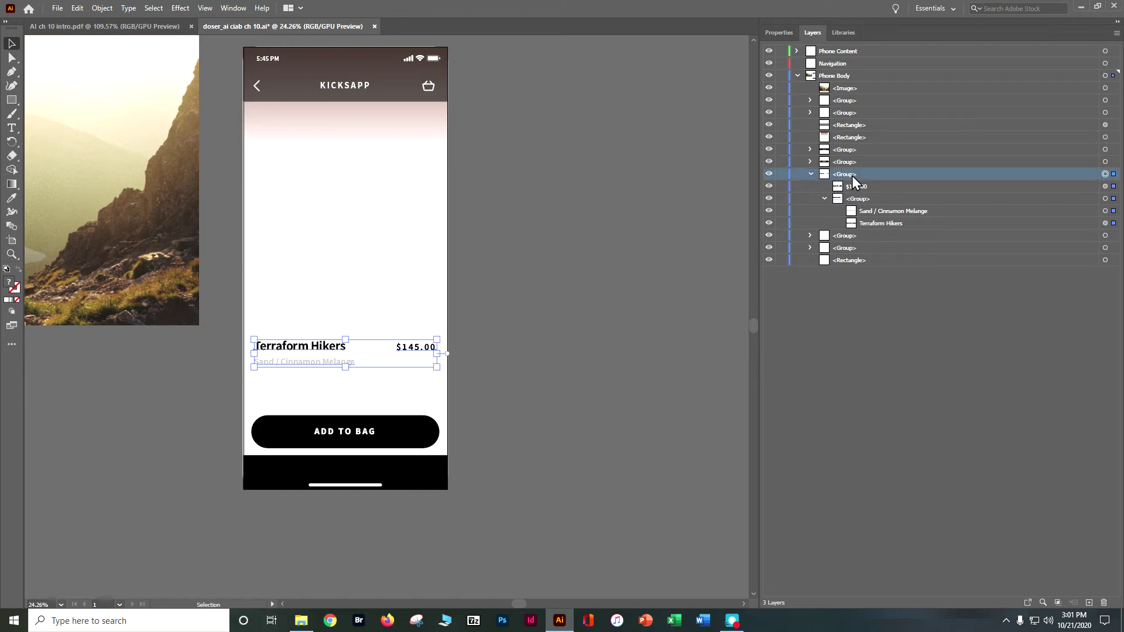
pyautogui.doubleClick(852, 174)
pyautogui.write('Dessc')
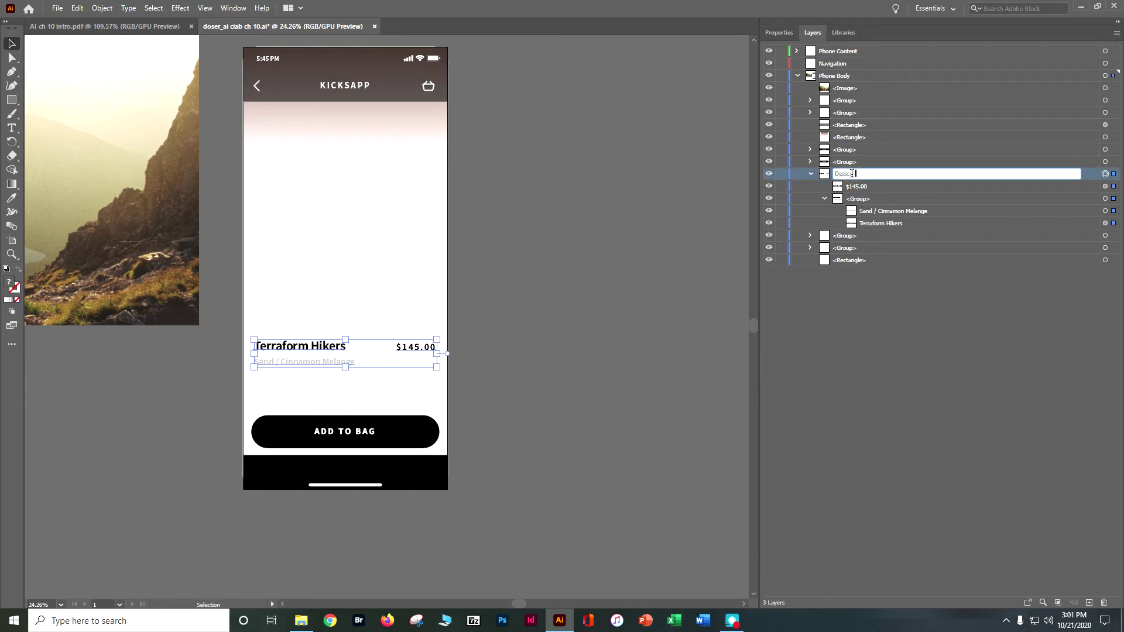
pyautogui.write('ription')
pyautogui.press('Return')
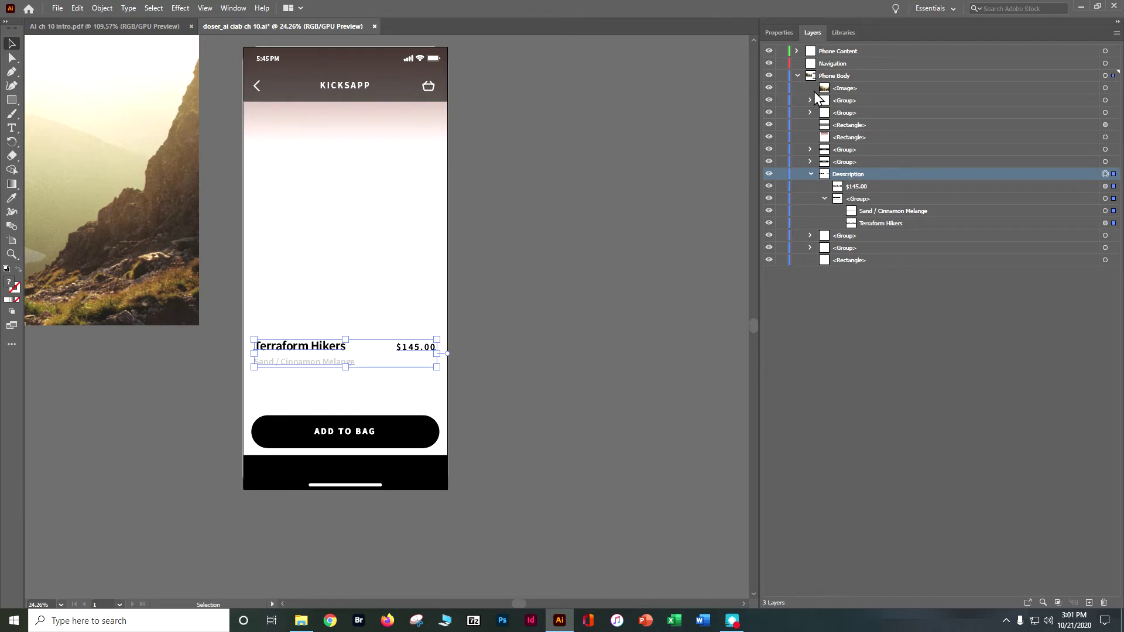
pyautogui.click(798, 74)
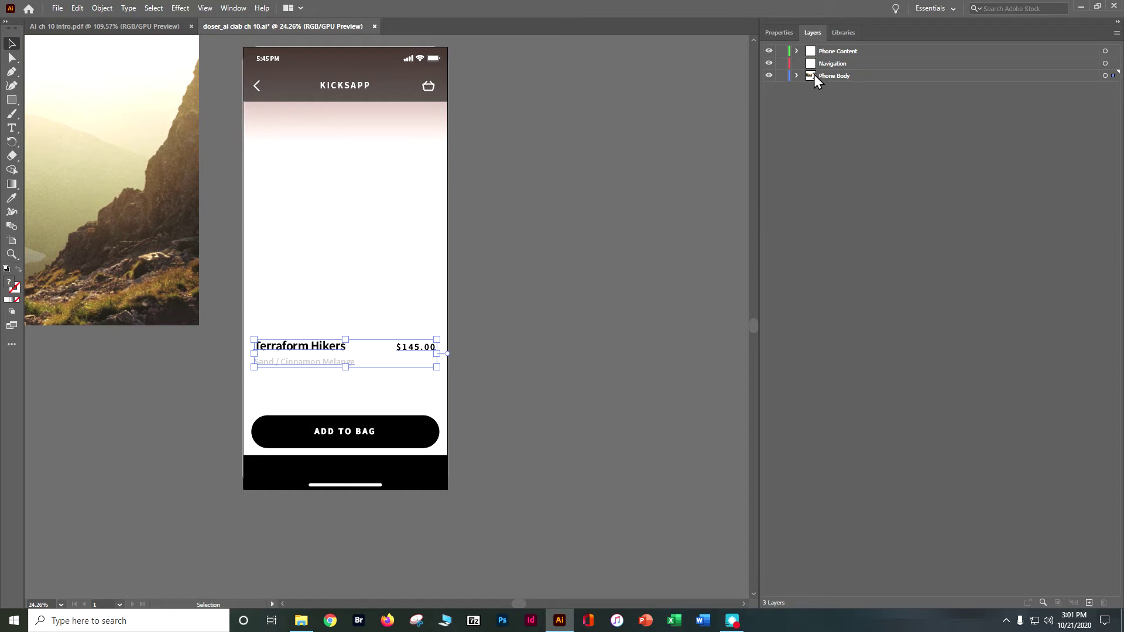
pyautogui.click(622, 305)
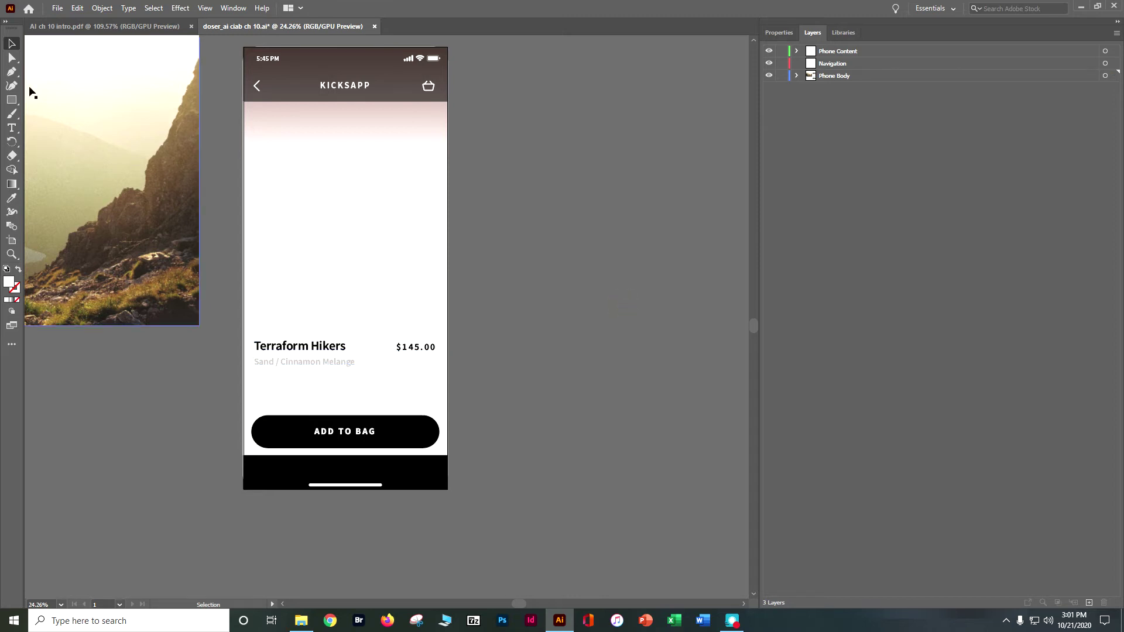
# - Move the product text and price group from the Phone Body layer to Phone Content and check its contents there
pyautogui.click(280, 352)
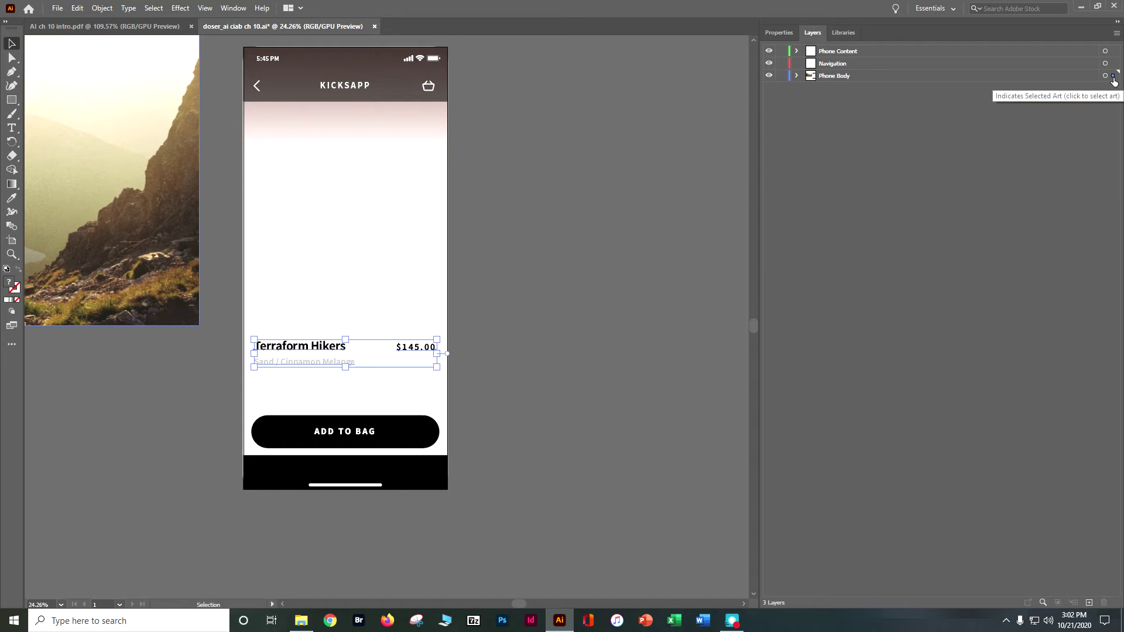
pyautogui.moveTo(1112, 79); pyautogui.dragTo(1112, 52)
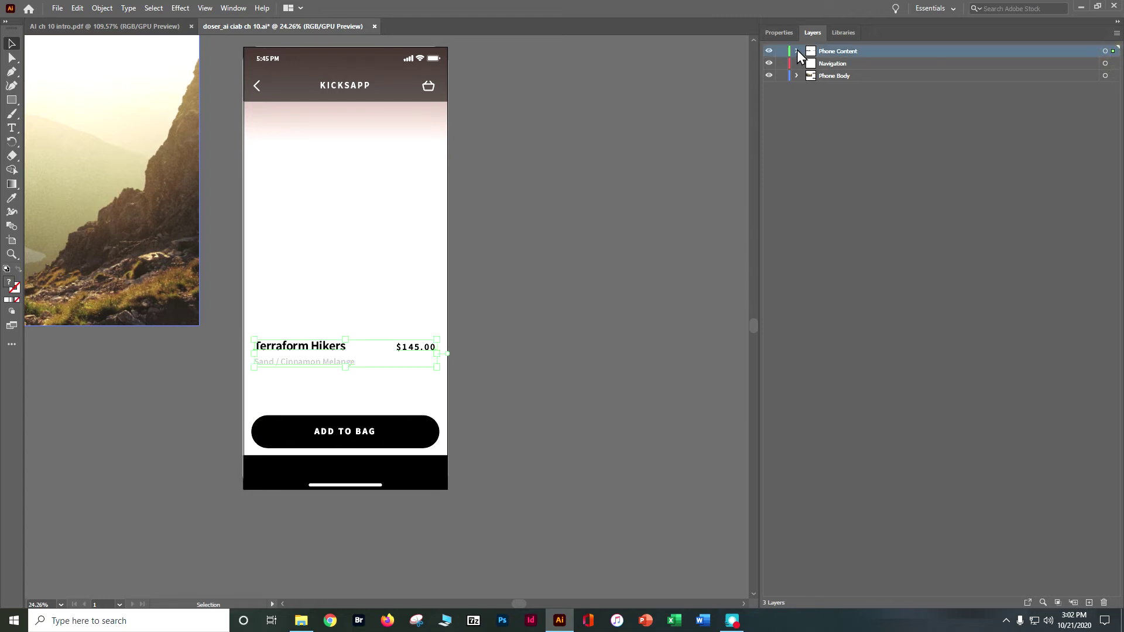
pyautogui.click(796, 51)
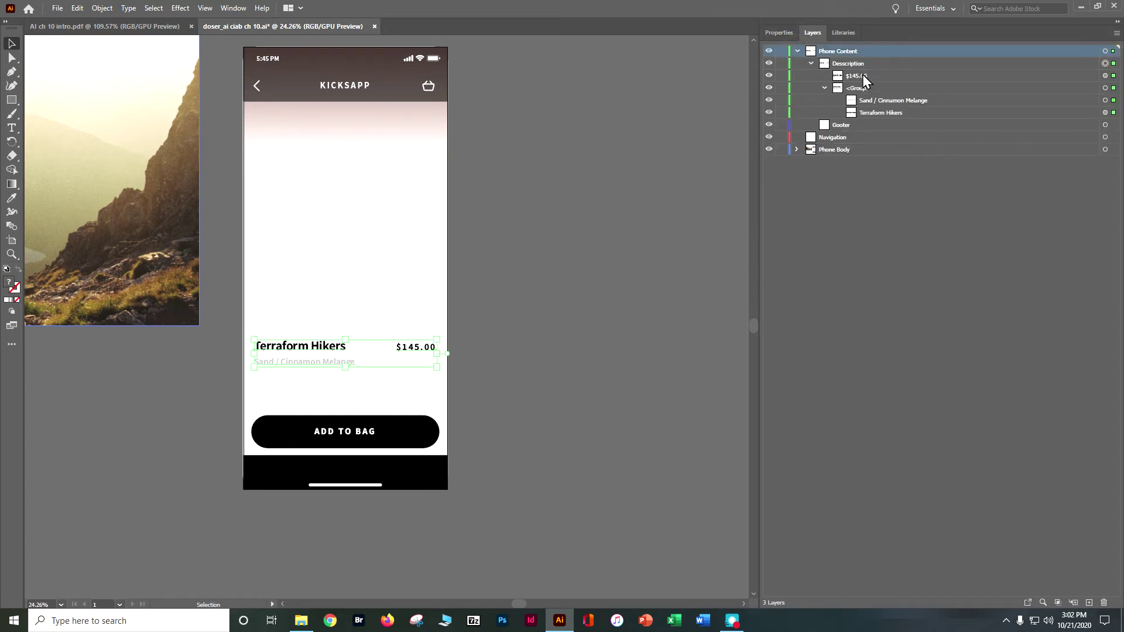
pyautogui.click(811, 63)
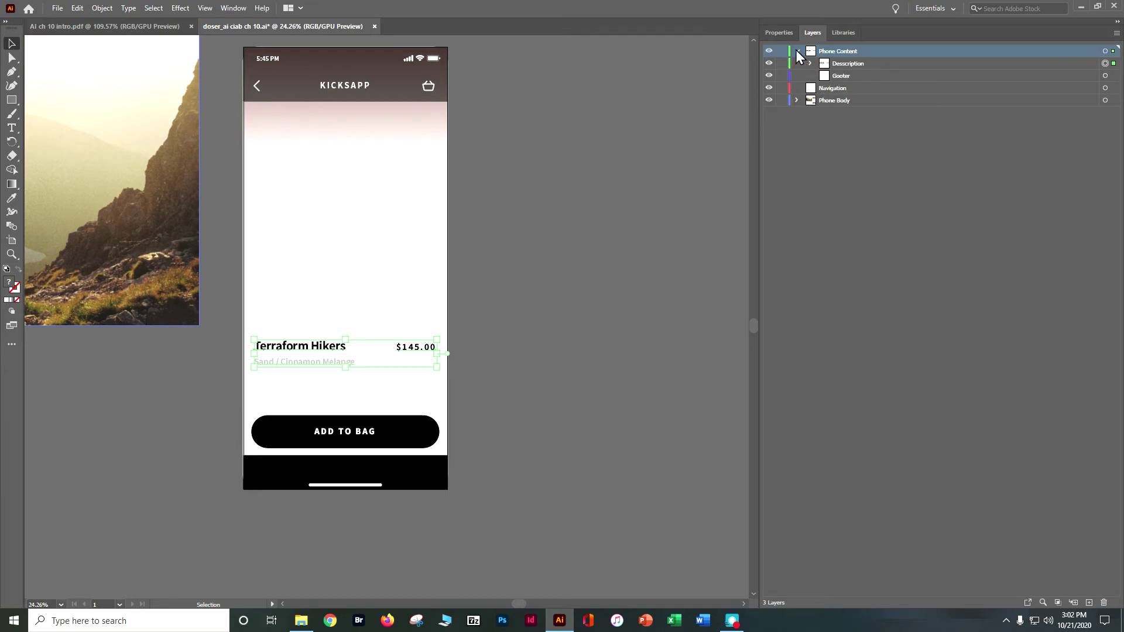
pyautogui.click(797, 52)
pyautogui.click(648, 199)
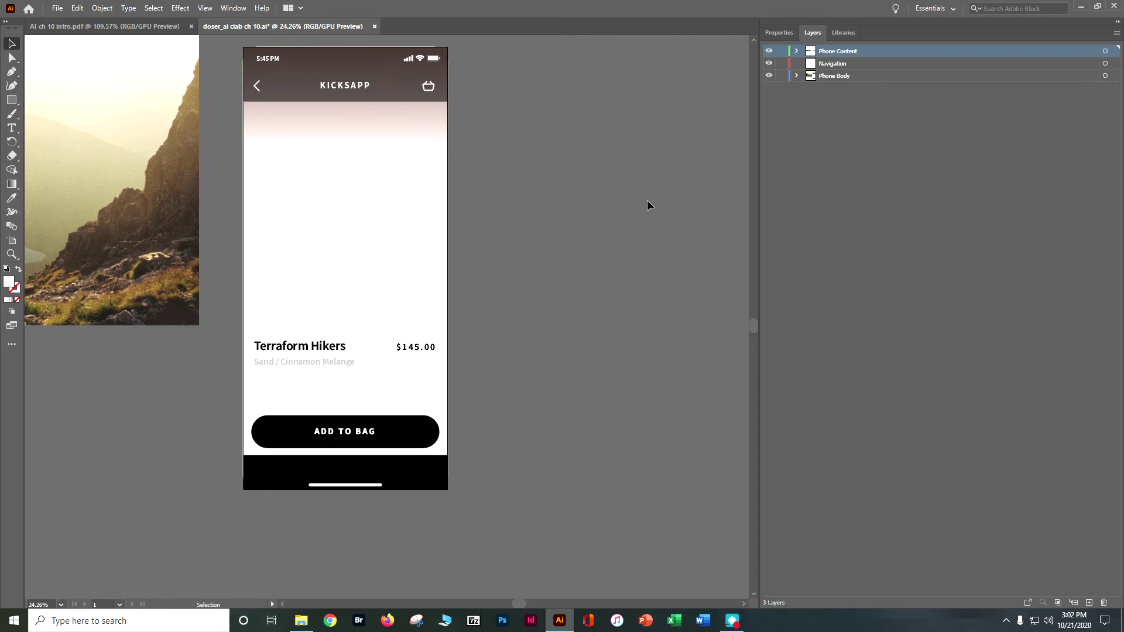
# - Expand the Phone Body and Phone Content layers and rename the "Gooter" sublayer as "Footer"
pyautogui.click(796, 75)
pyautogui.click(797, 51)
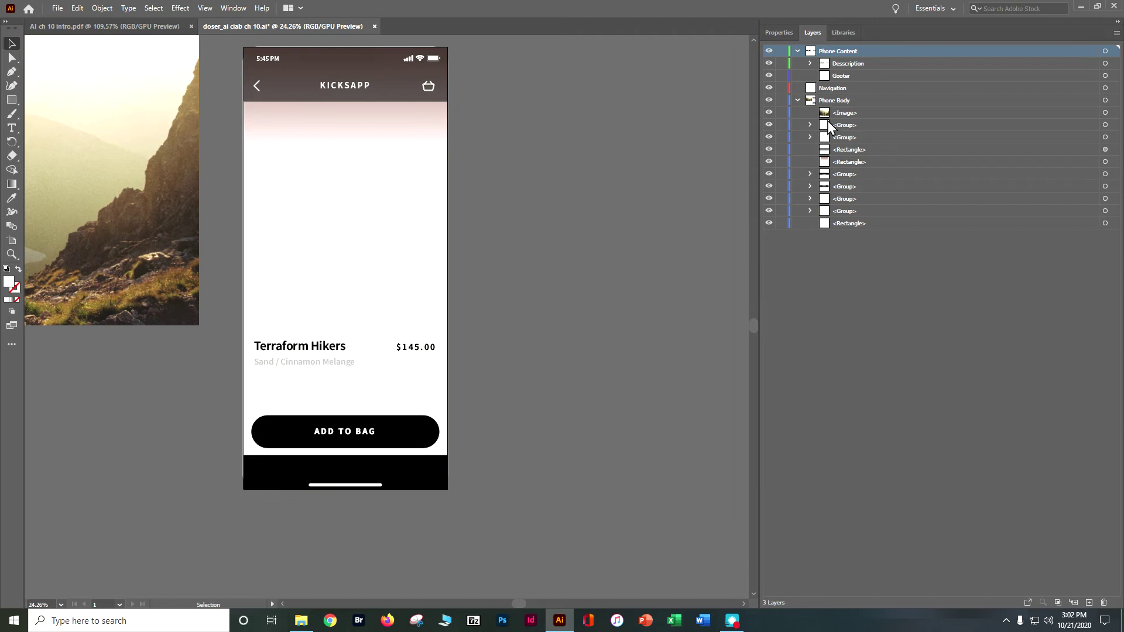
pyautogui.click(845, 77)
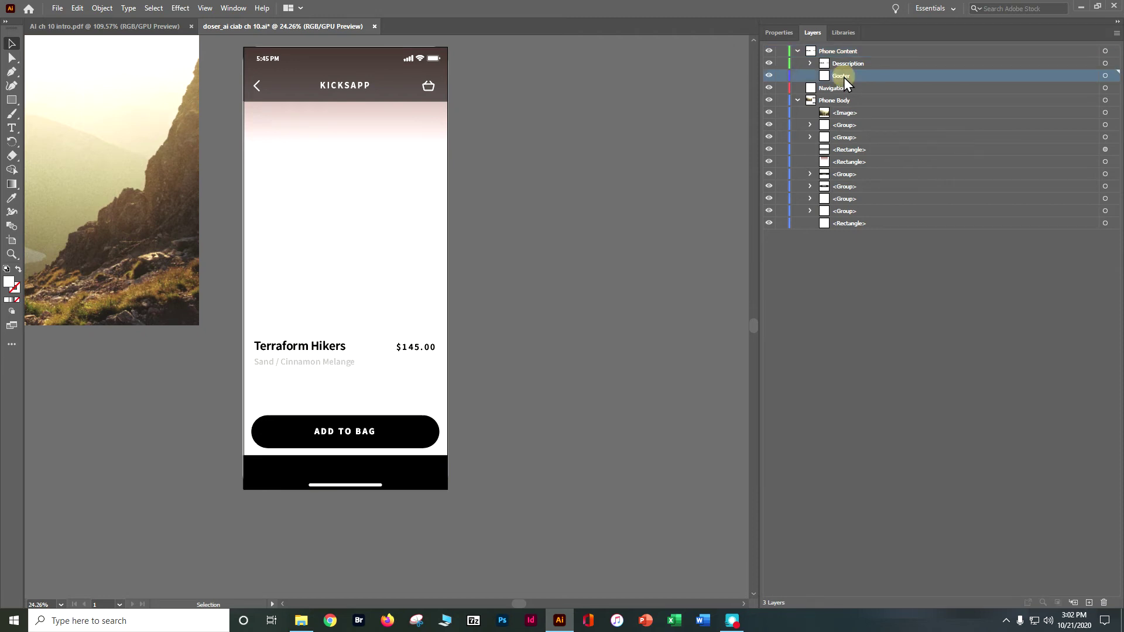
pyautogui.doubleClick(845, 76)
pyautogui.click(836, 76)
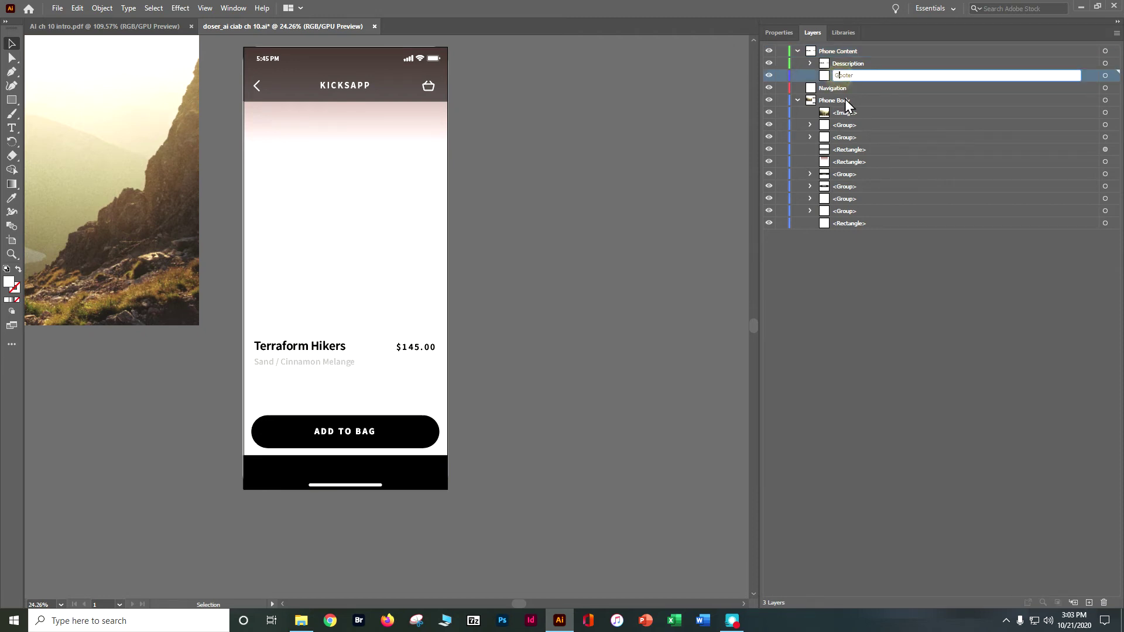
pyautogui.press('Return')
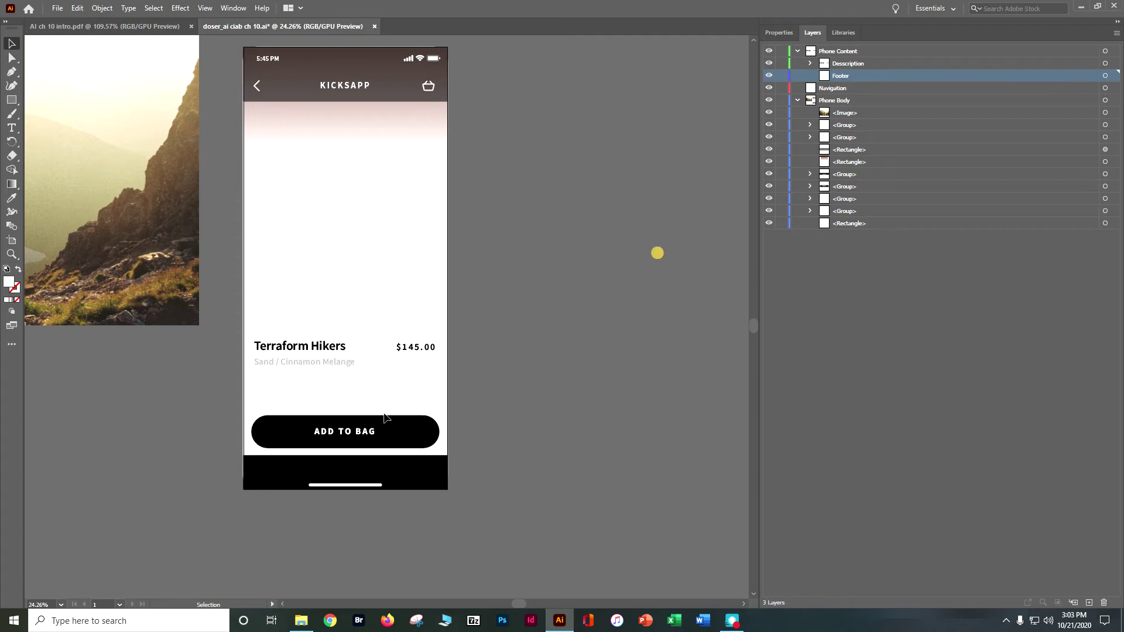
# - Select the ADD TO BAG button, navigation icons and black bar groups and move them from Phone Body into the Footer sublayer
pyautogui.moveTo(300, 390); pyautogui.dragTo(391, 488)
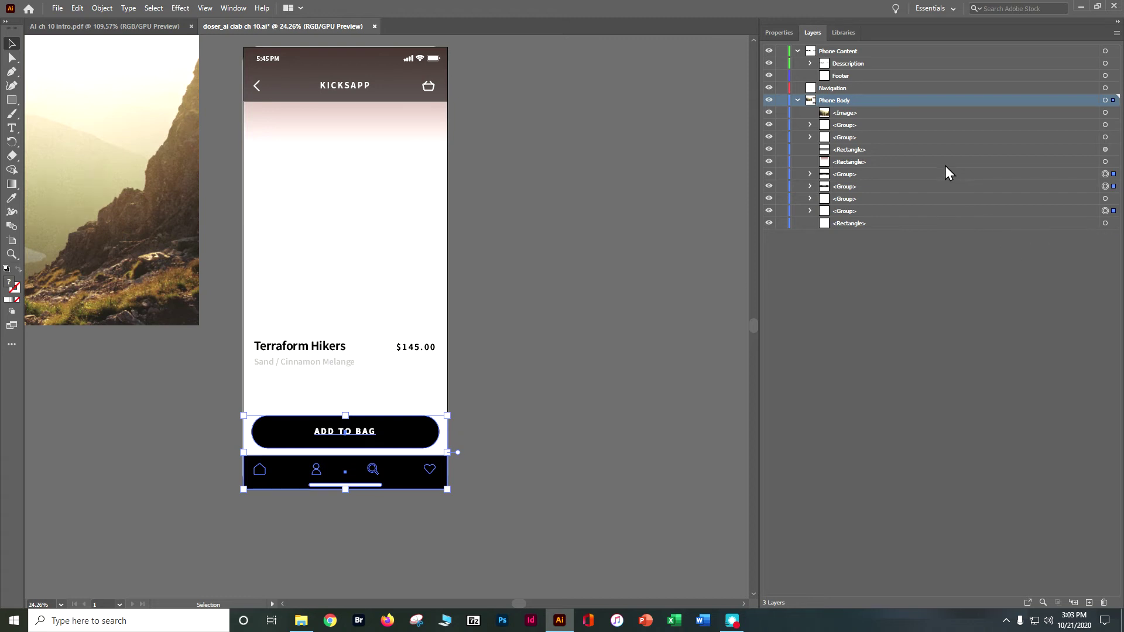
pyautogui.click(936, 178)
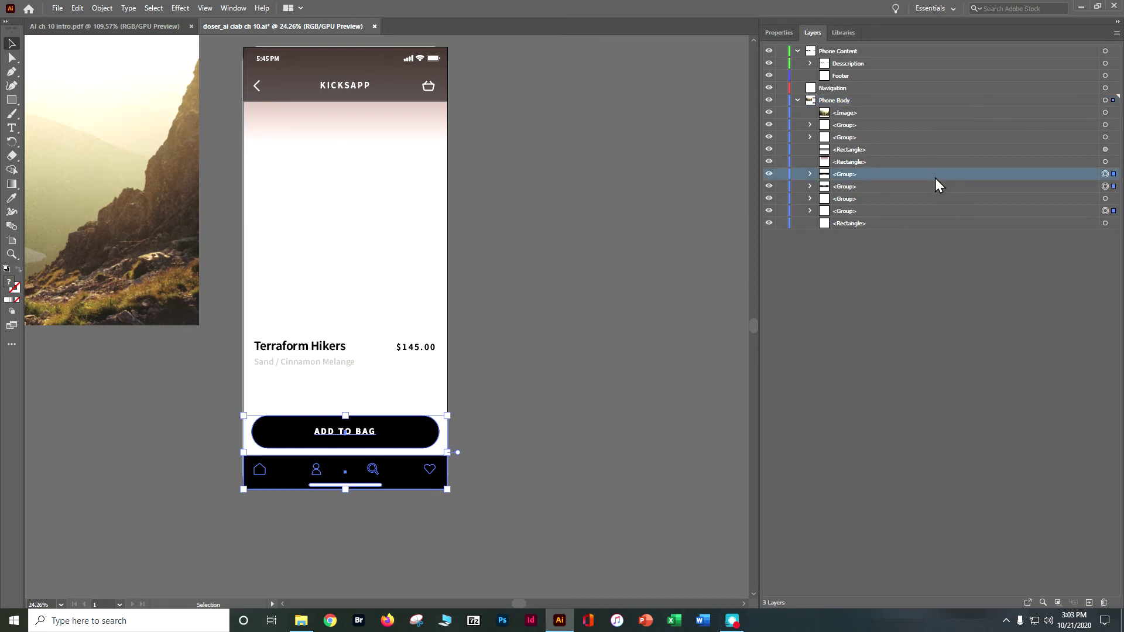
pyautogui.keyDown('shift'); pyautogui.click(913, 185); pyautogui.keyUp('shift')
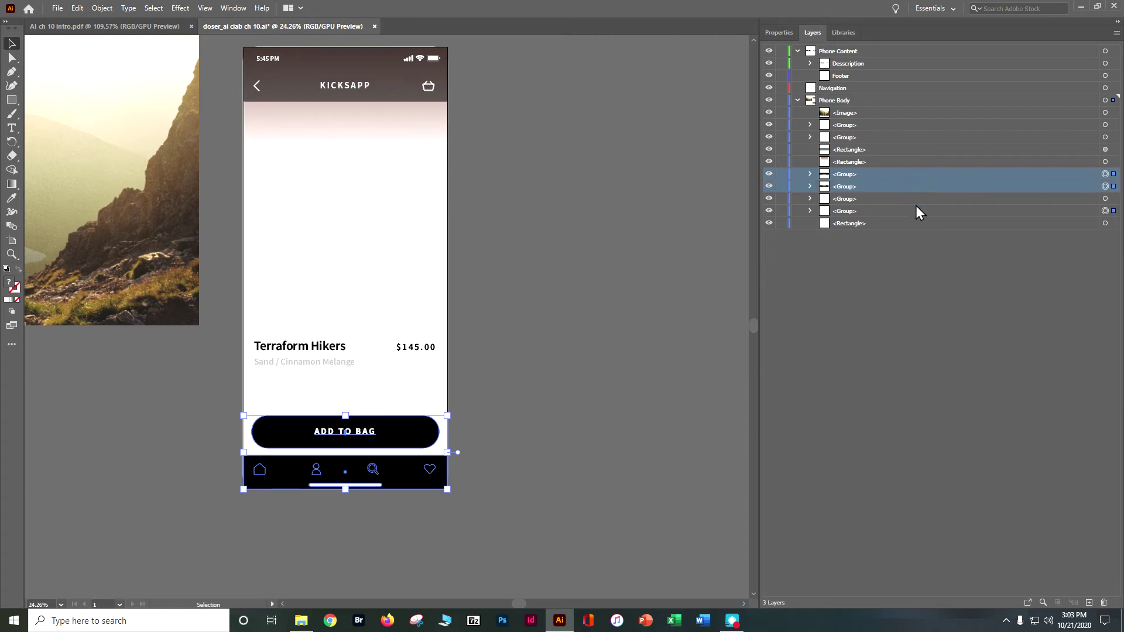
pyautogui.keyDown('ctrl'); pyautogui.click(916, 208); pyautogui.keyUp('ctrl')
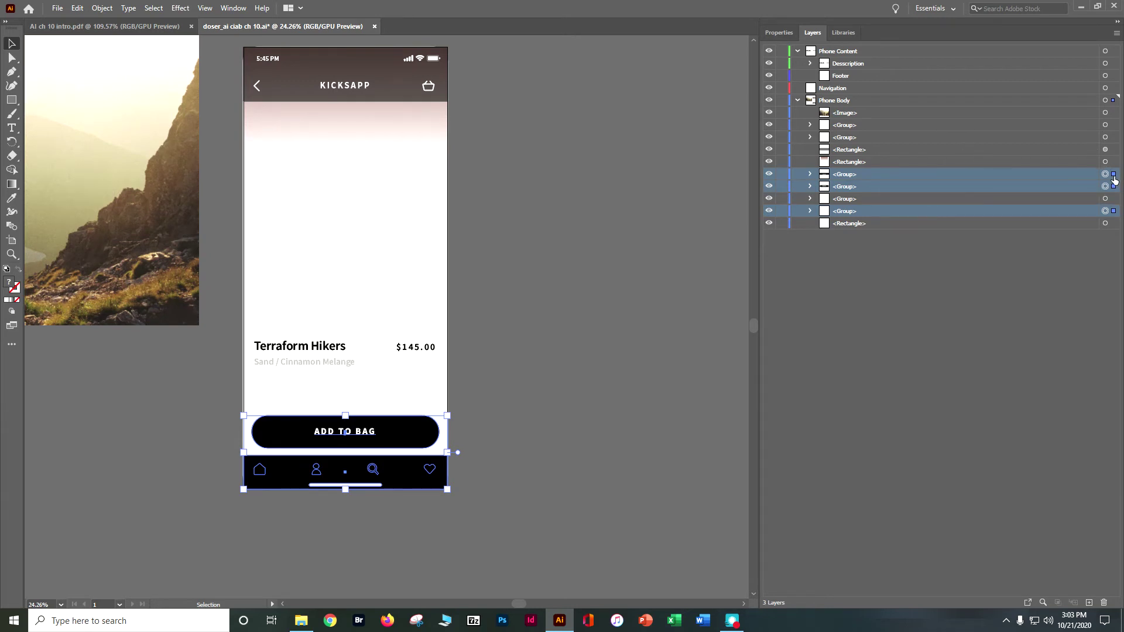
pyautogui.moveTo(1114, 98); pyautogui.dragTo(1114, 75)
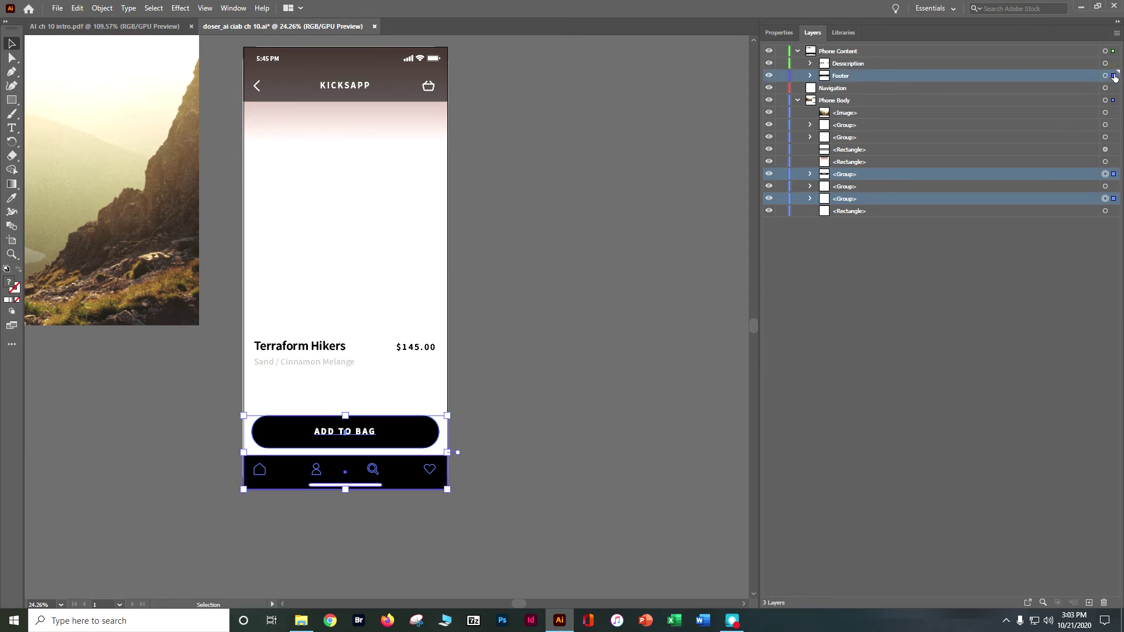
pyautogui.moveTo(1115, 78); pyautogui.dragTo(1114, 76)
pyautogui.moveTo(1114, 185); pyautogui.dragTo(1113, 75)
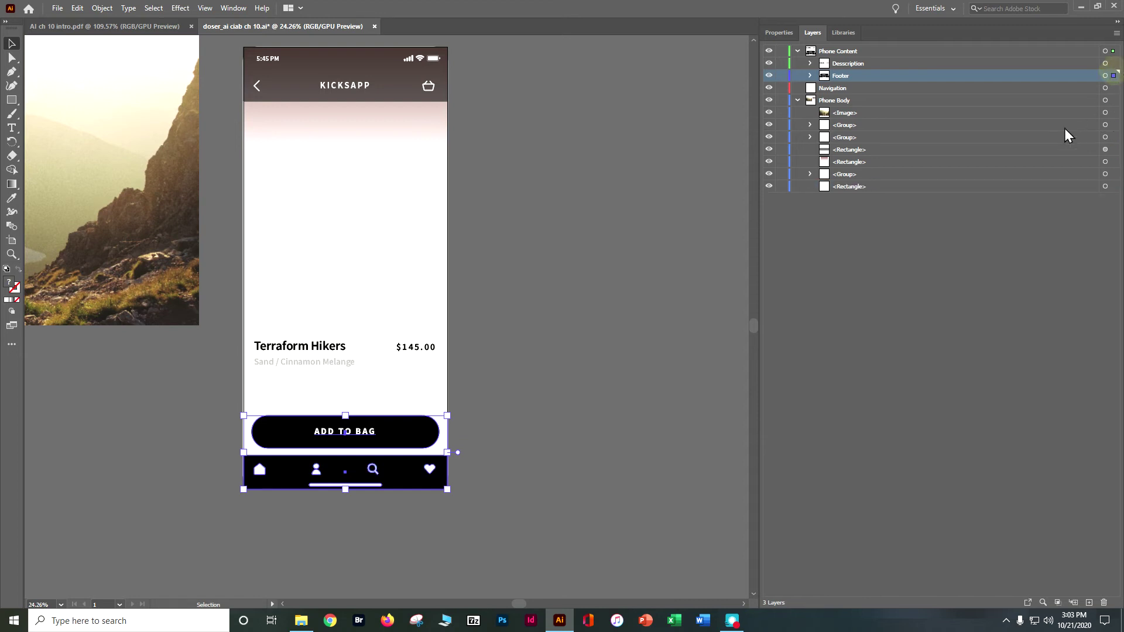
# - Check the groups inside the Footer sublayer, then deselect the artwork and save the document
pyautogui.click(811, 75)
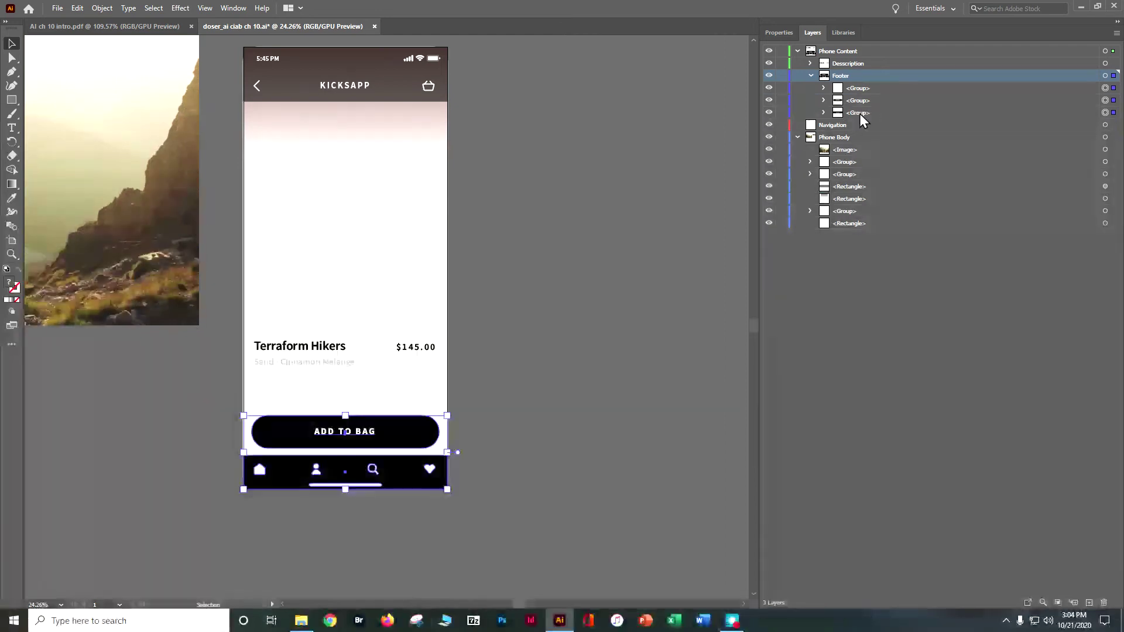
pyautogui.click(812, 75)
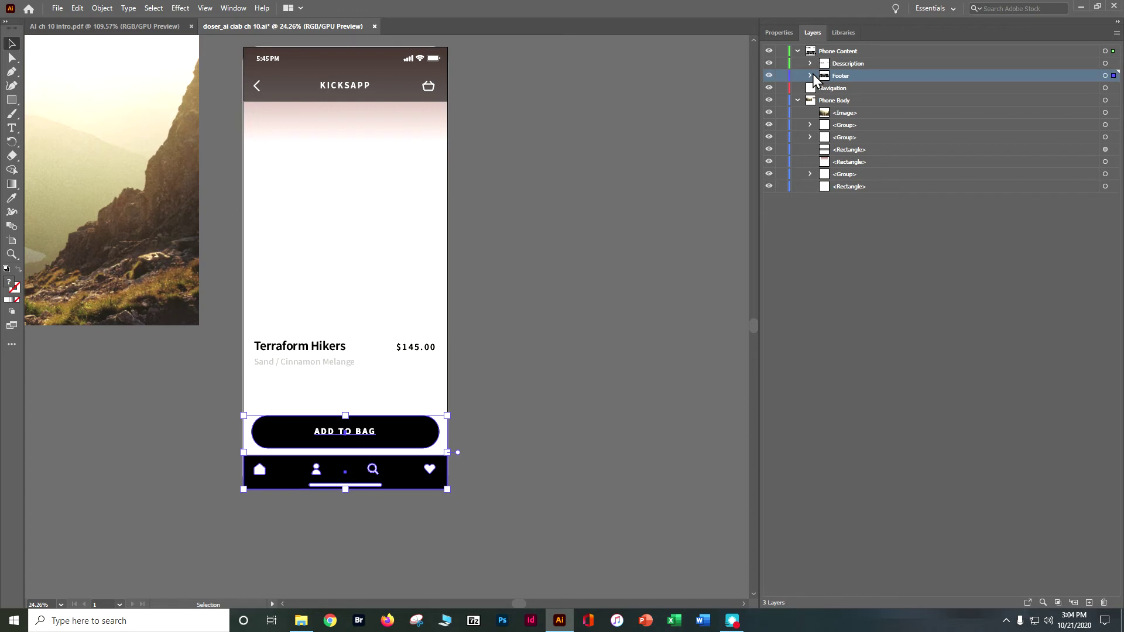
pyautogui.click(585, 240)
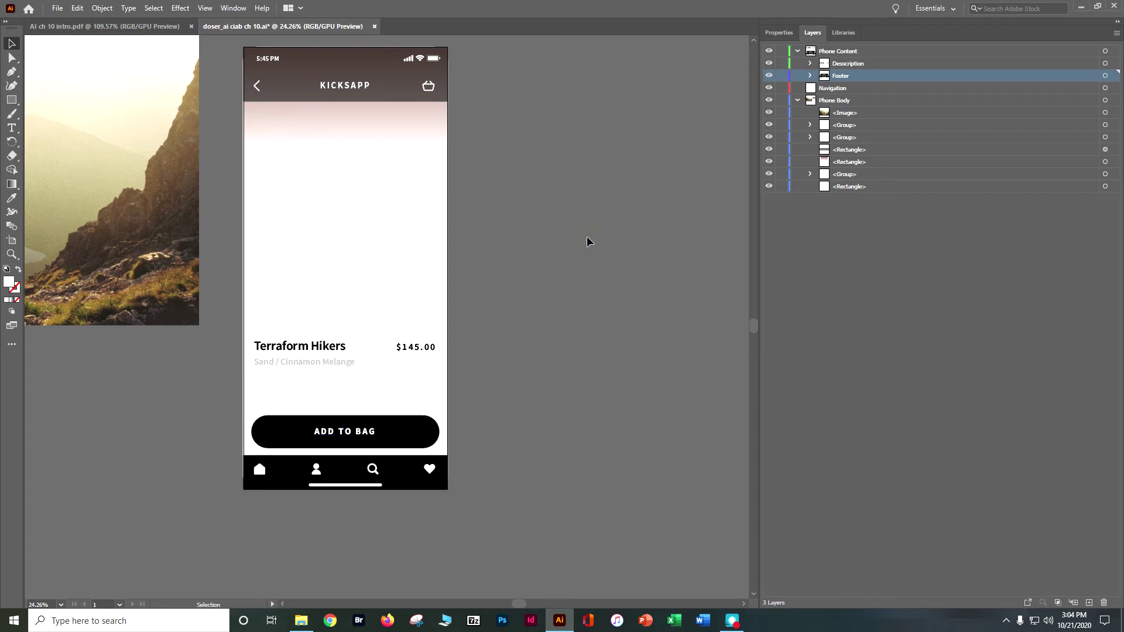
pyautogui.hotkey('ctrl', 's')
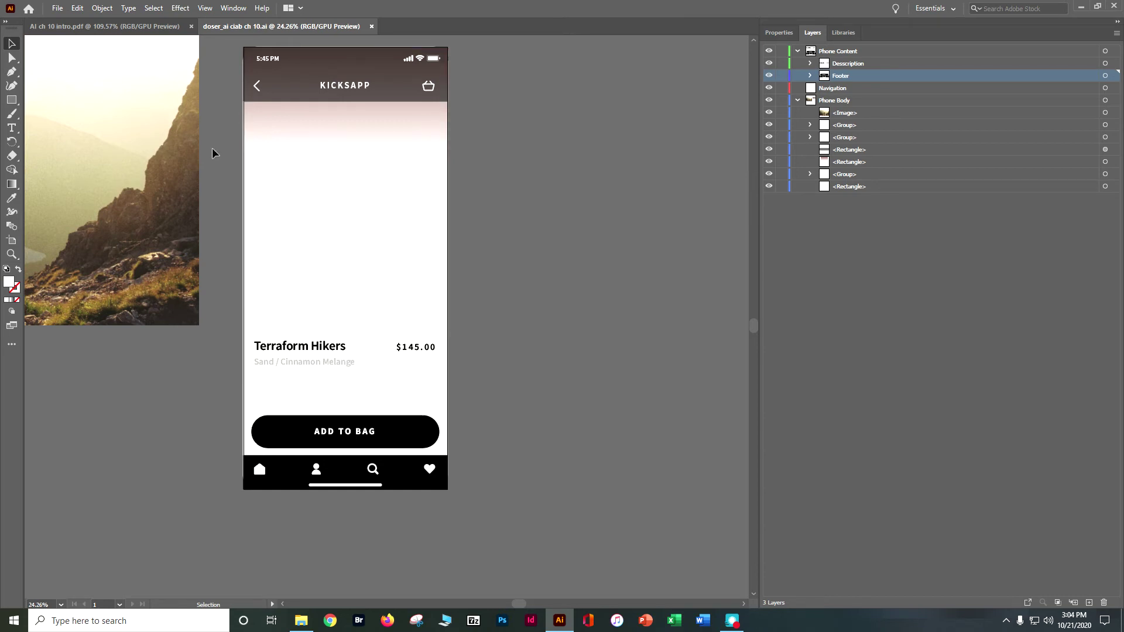
# - View the whole artwork in Outline mode and return it to Preview mode
pyautogui.click(205, 8)
pyautogui.click(207, 21)
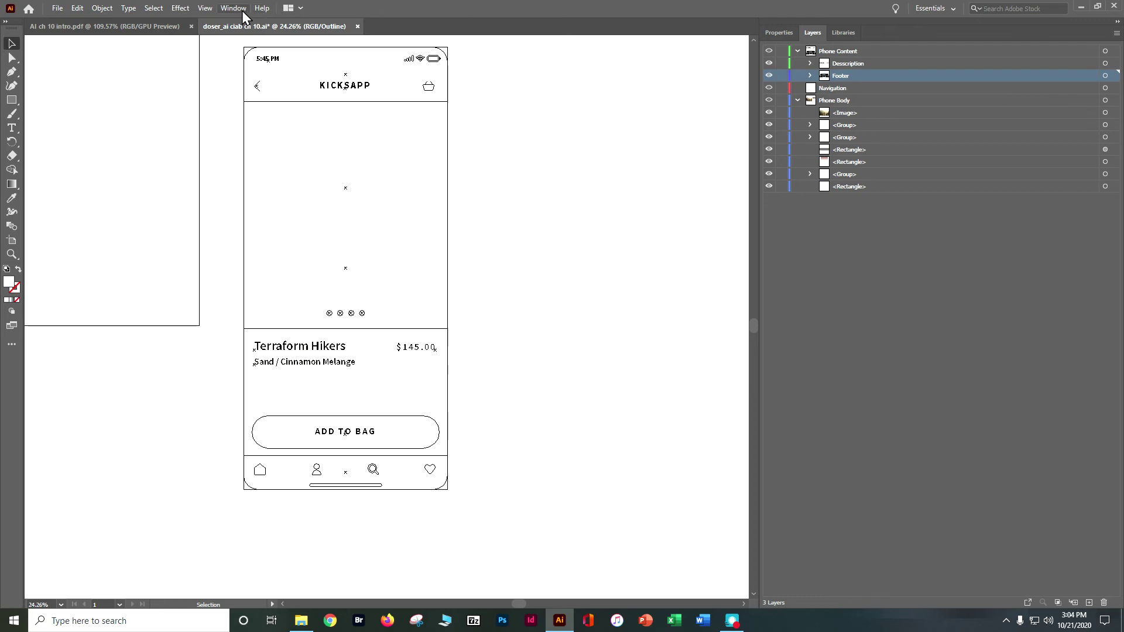
pyautogui.click(203, 9)
pyautogui.click(208, 11)
pyautogui.click(210, 12)
pyautogui.click(215, 21)
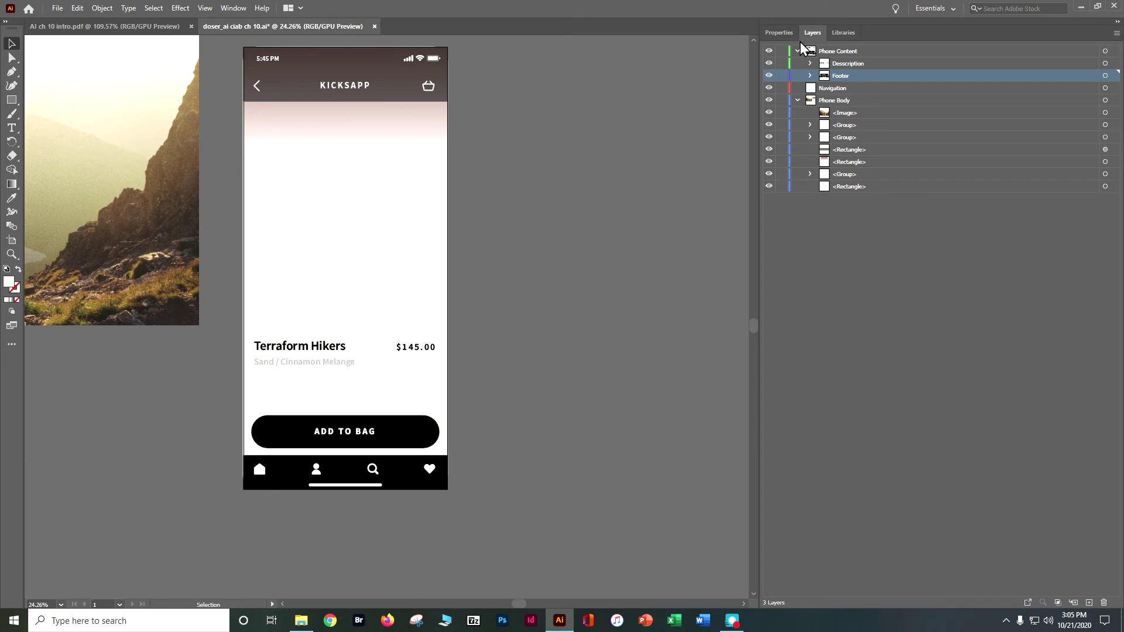
# - Display only the Phone Content layer in outline, select the footer icons and locate their group in the Footer sublayer
pyautogui.keyDown('ctrl'); pyautogui.click(769, 53); pyautogui.keyUp('ctrl')
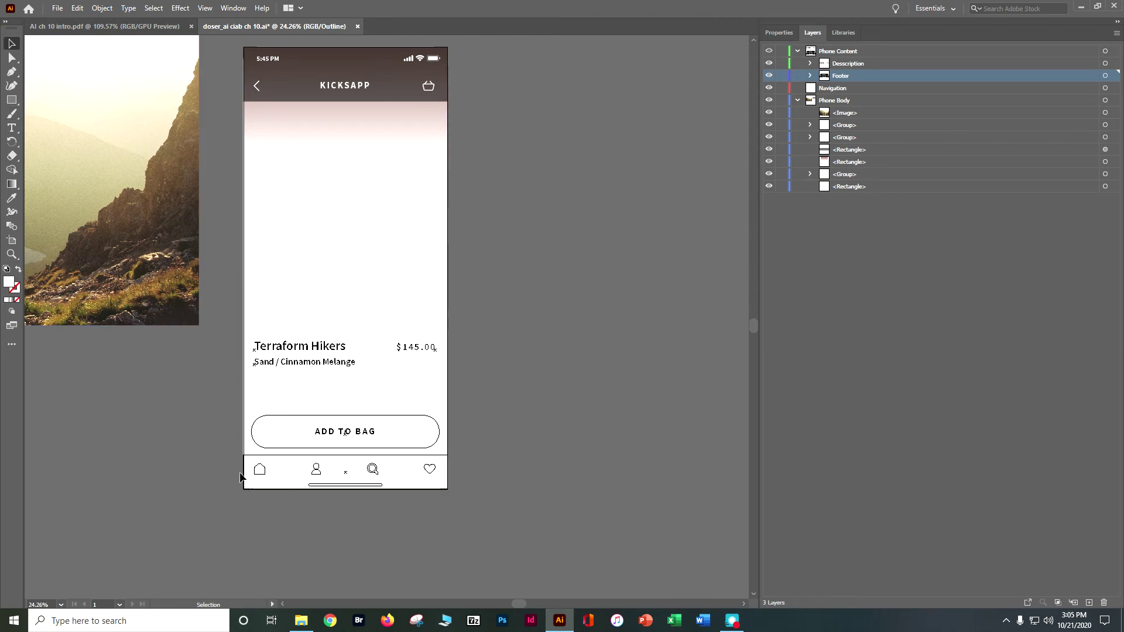
pyautogui.click(257, 473)
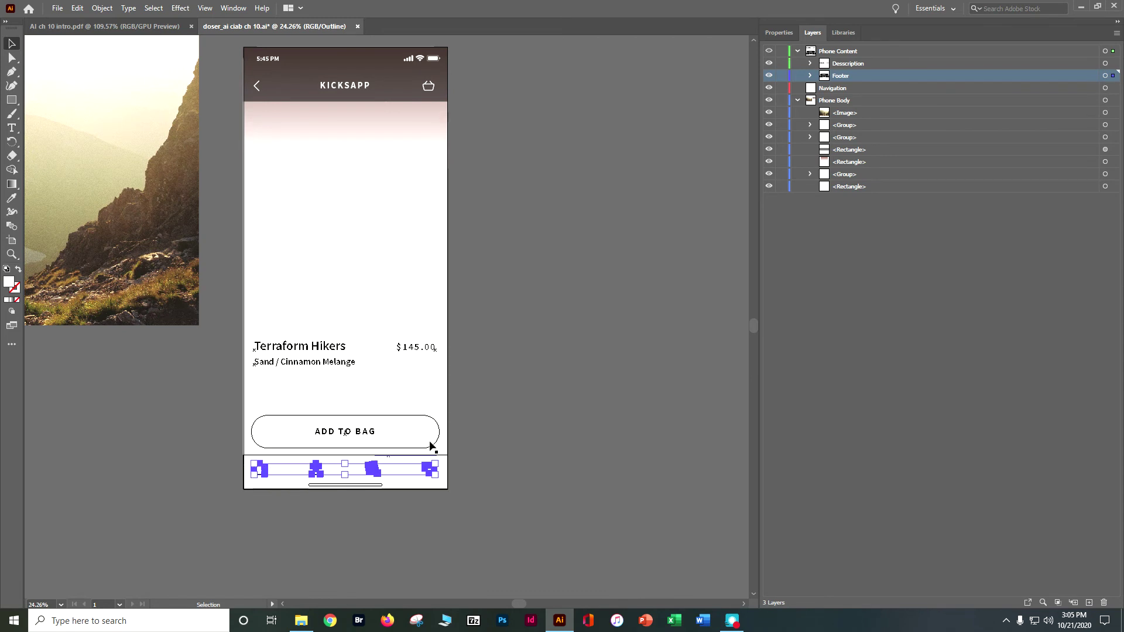
pyautogui.click(811, 76)
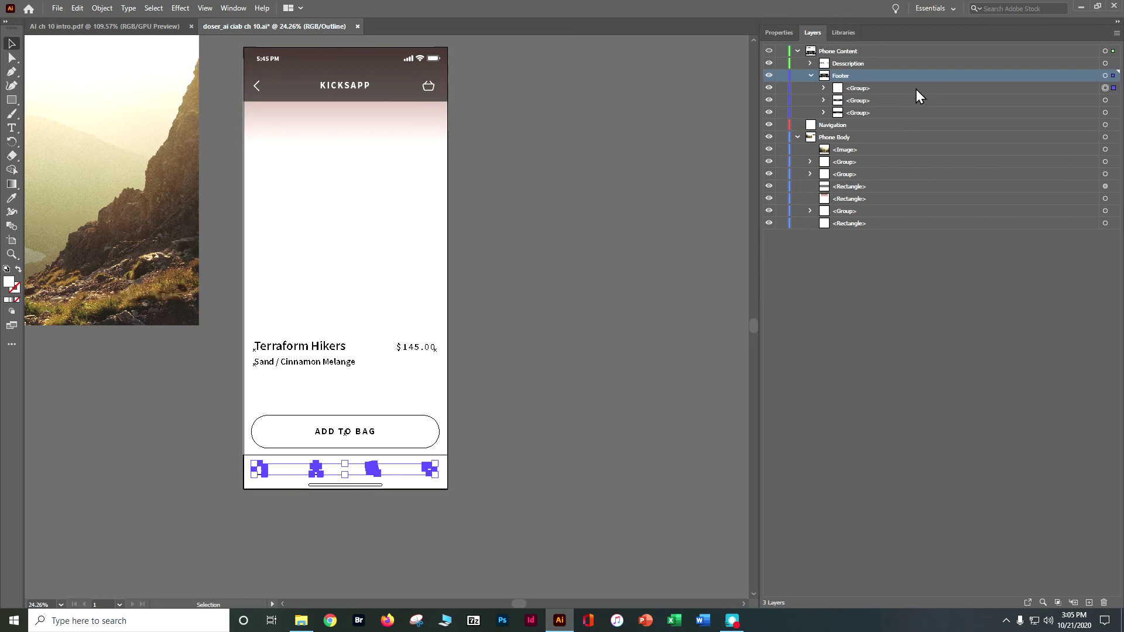
# - Move the icon group down one level within Footer, then use Bring Forward to restore its stacking order
pyautogui.moveTo(889, 91)
pyautogui.mouseDown()
pyautogui.moveTo(889, 108)
pyautogui.moveTo(887, 93)
pyautogui.mouseUp()
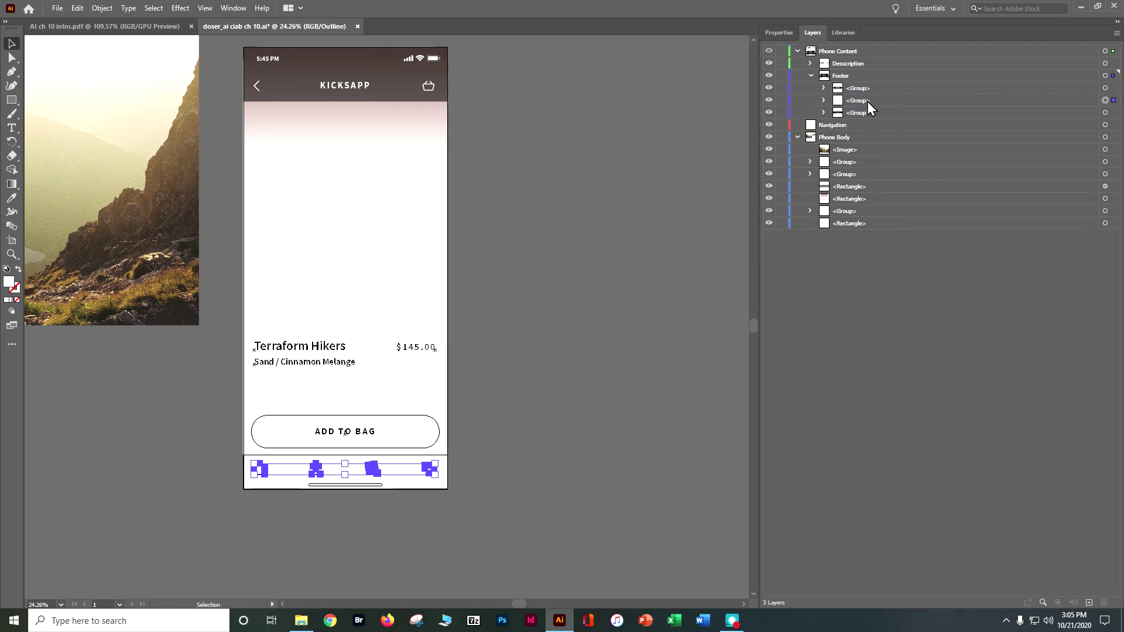
pyautogui.click(102, 8)
pyautogui.moveTo(150, 36)
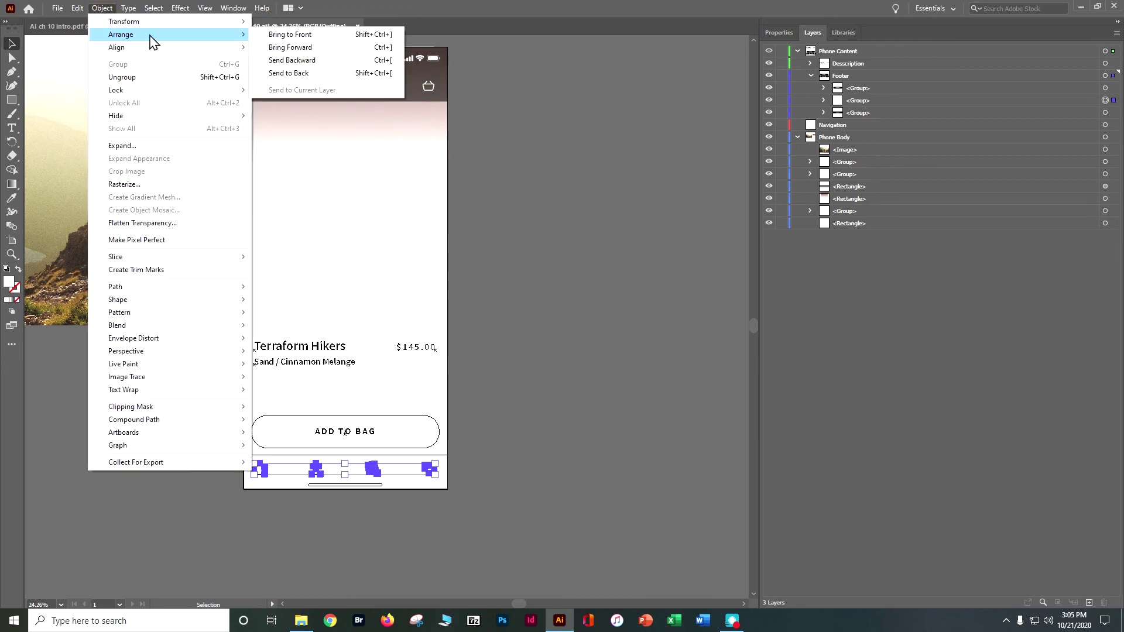
pyautogui.click(289, 47)
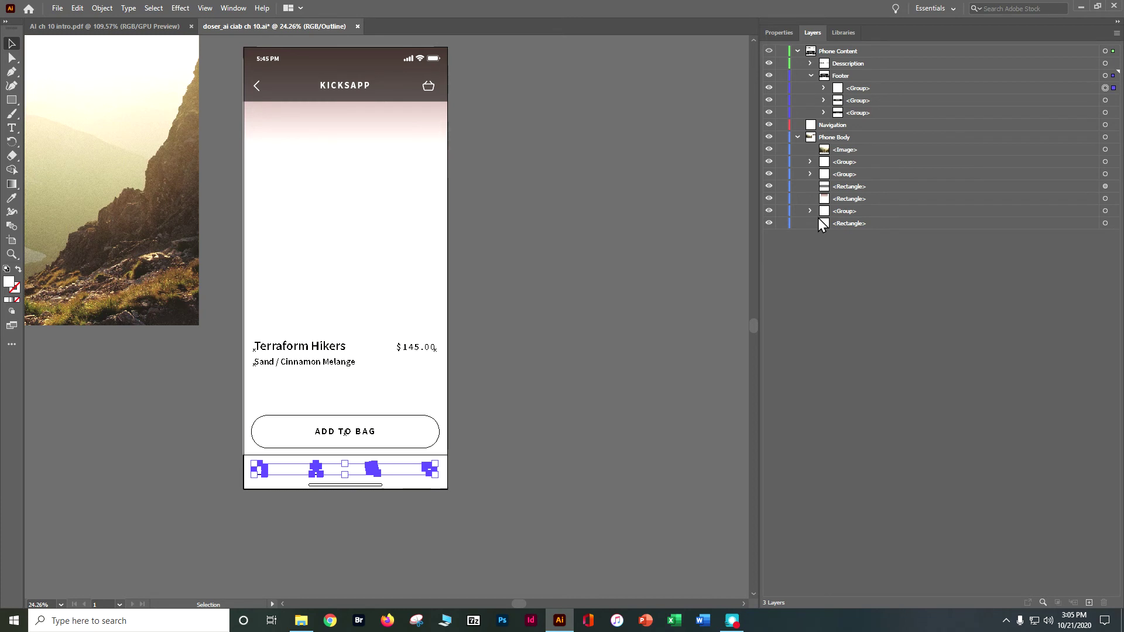
# - Collapse Phone Content and return its artwork to Preview display, then deselect everything and save the document
pyautogui.click(797, 52)
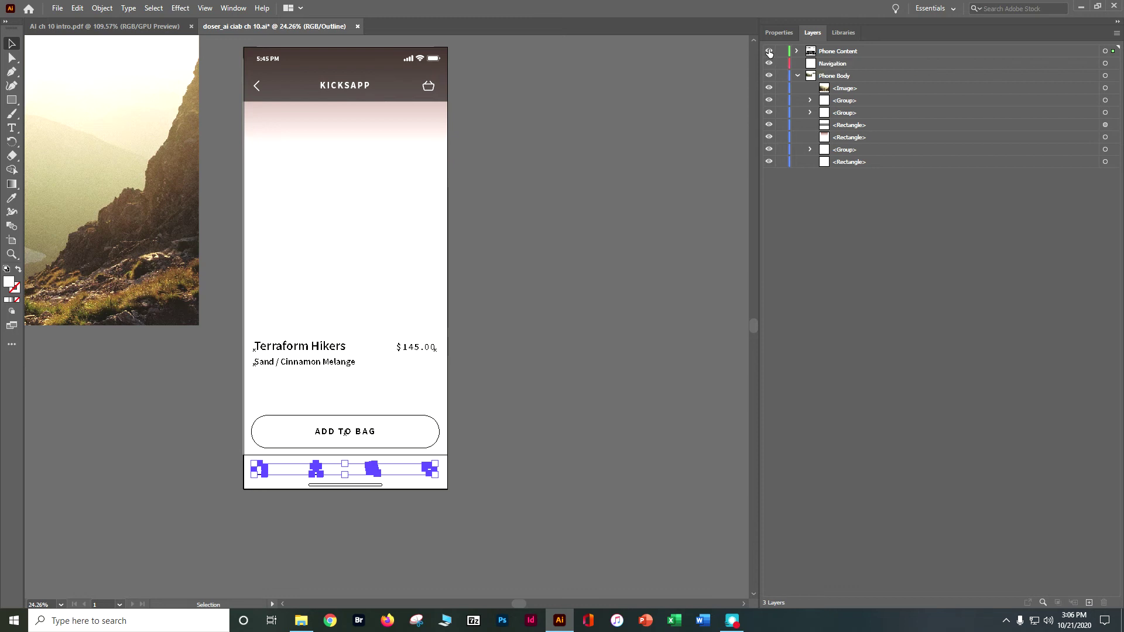
pyautogui.hotkey('ctrl', 'y')
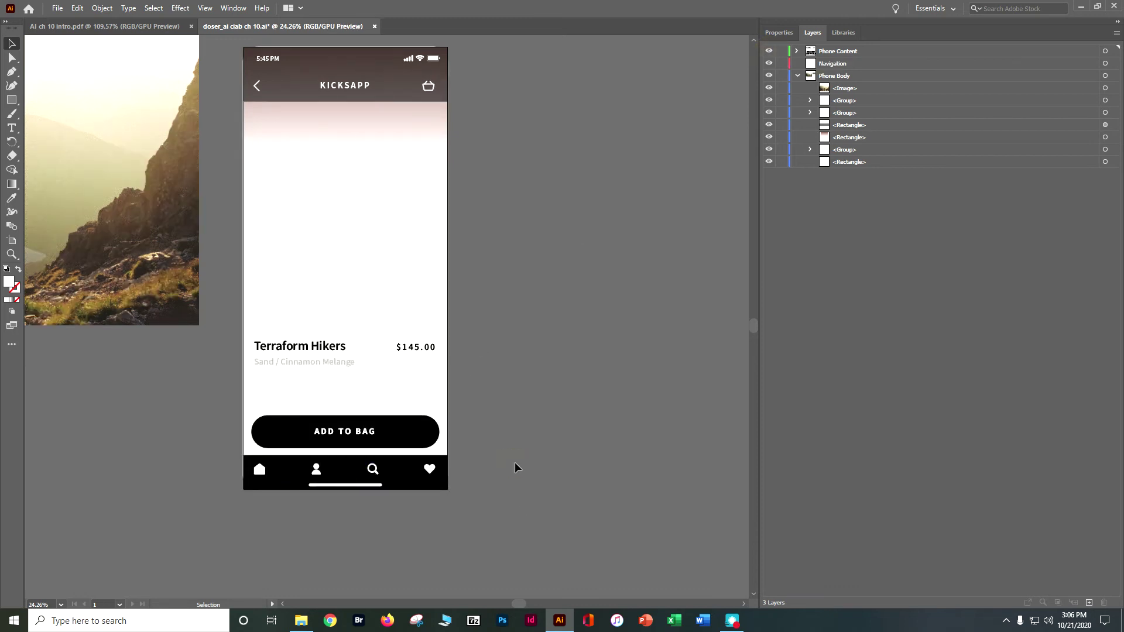
pyautogui.press('a')
pyautogui.hotkey('ctrl', 's')
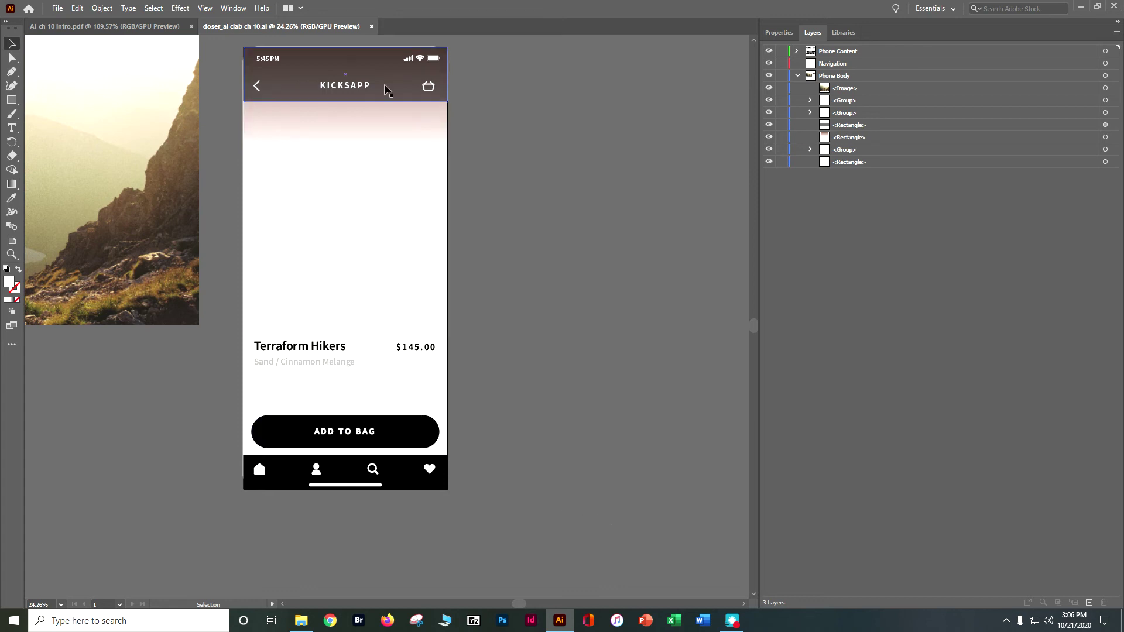
# - Select the status bar, KICKSAPP header groups and dark header rectangle, excluding the two large background rectangles from the selection
pyautogui.scroll(2, 513, 157)
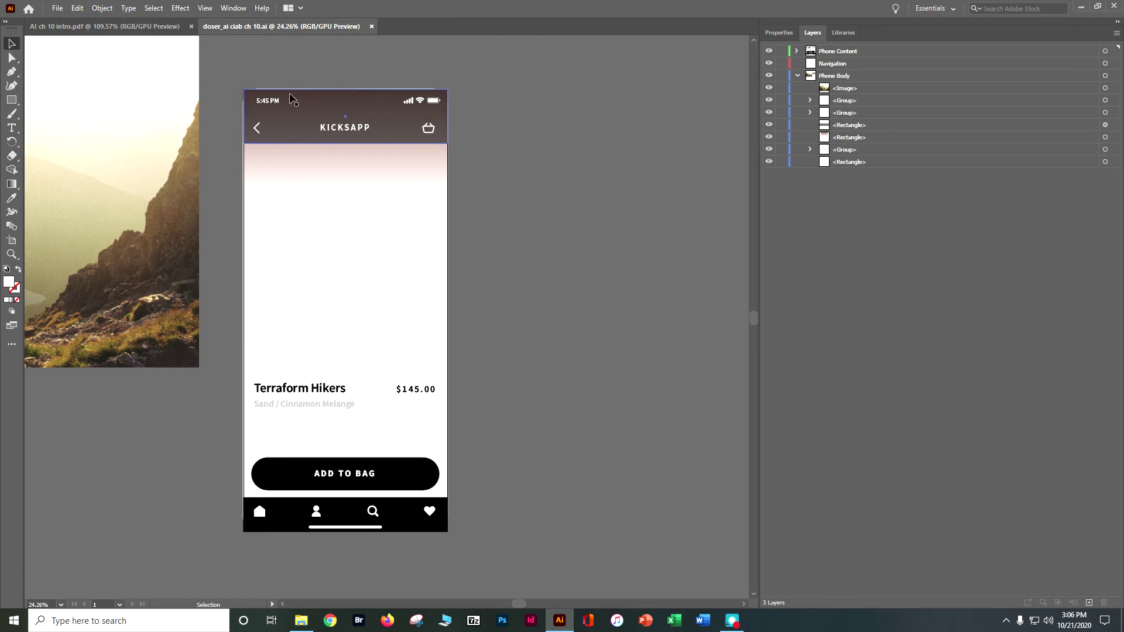
pyautogui.moveTo(228, 65); pyautogui.dragTo(517, 171)
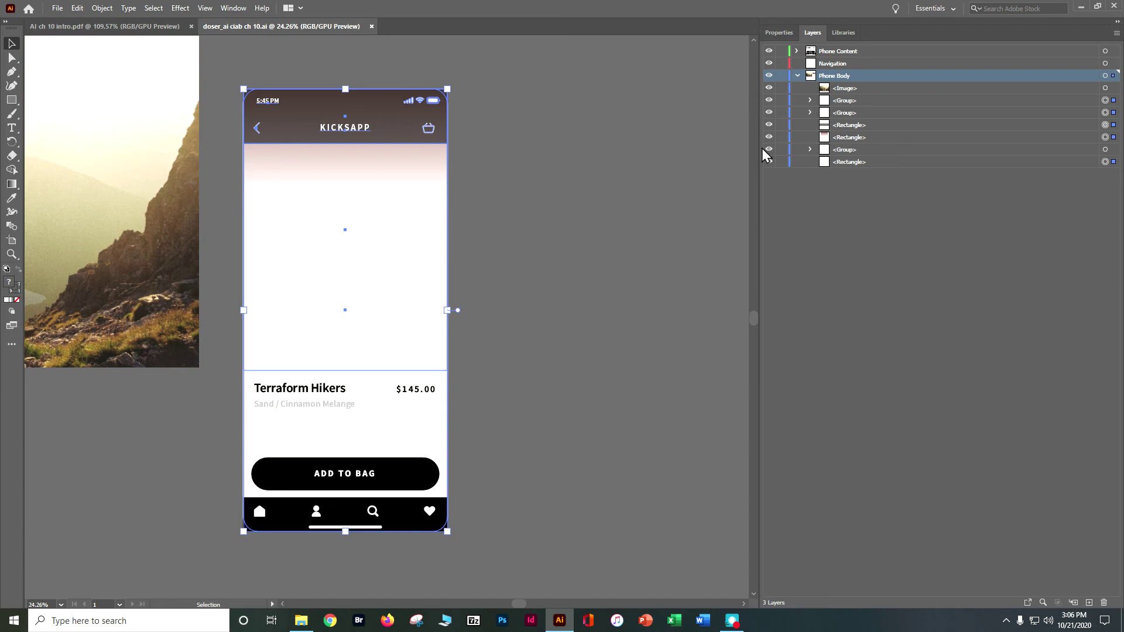
pyautogui.click(797, 75)
pyautogui.click(798, 76)
pyautogui.keyDown('shift'); pyautogui.click(343, 232); pyautogui.keyUp('shift')
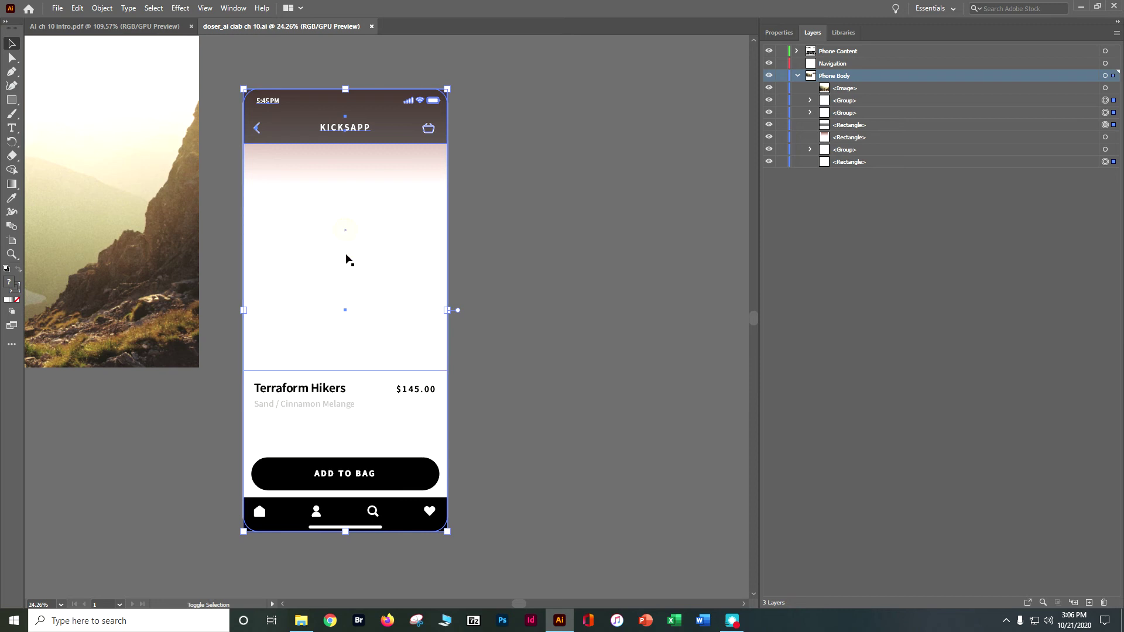
pyautogui.moveTo(348, 312); pyautogui.dragTo(346, 311)
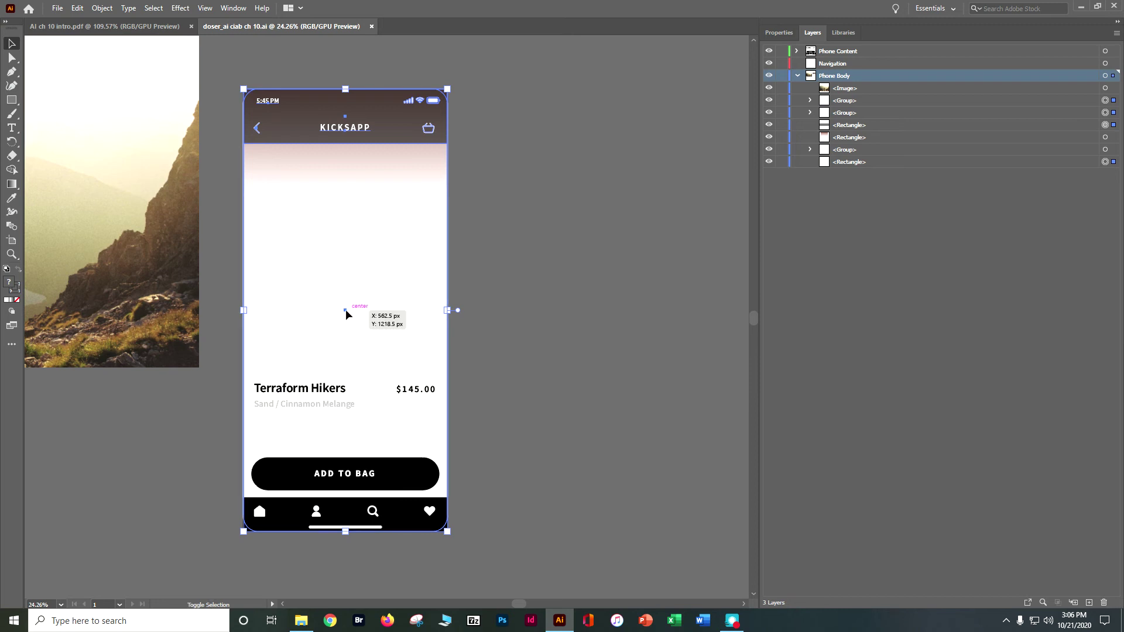
pyautogui.keyDown('shift'); pyautogui.click(346, 311); pyautogui.keyUp('shift')
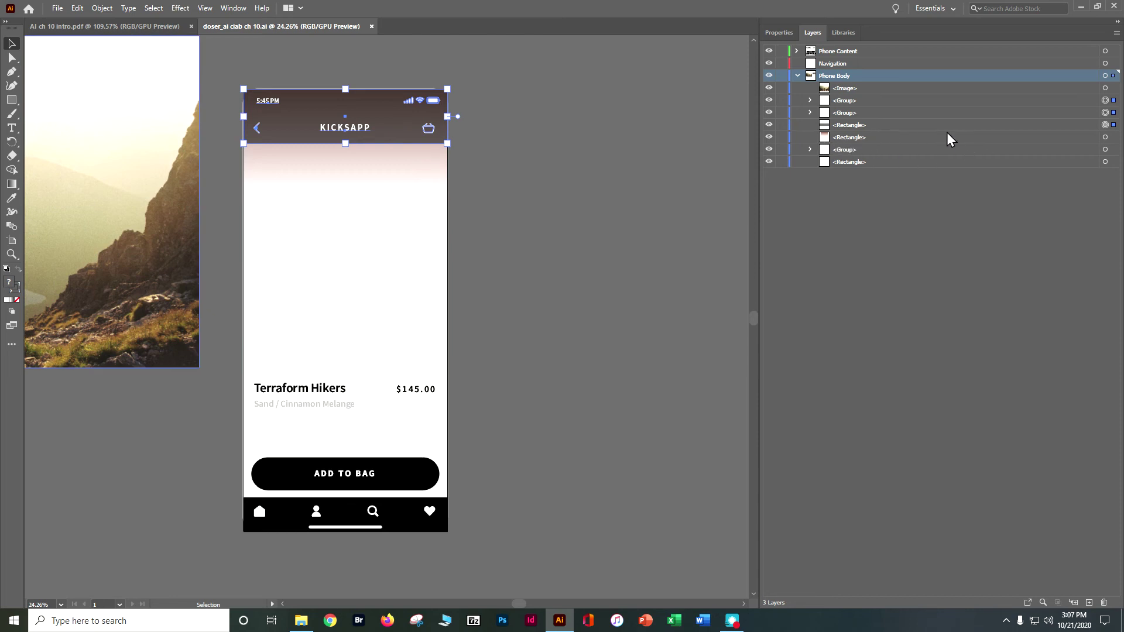
# - Toggle the dark header rectangle's visibility to identify it, then undo the visibility changes to recover the full header selection
pyautogui.click(768, 126)
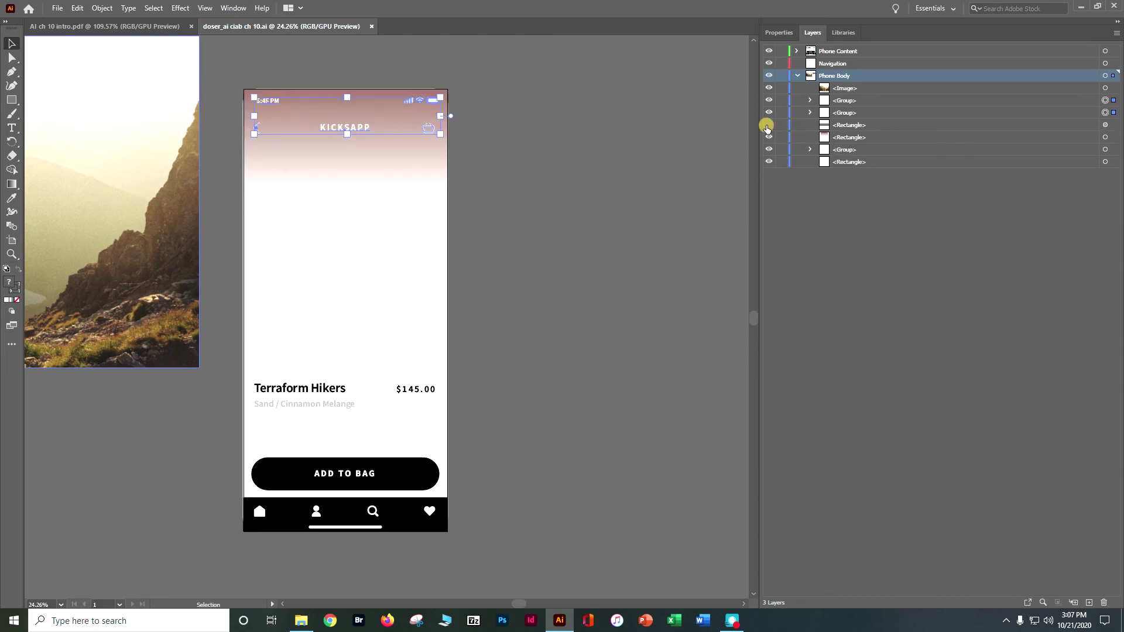
pyautogui.click(769, 125)
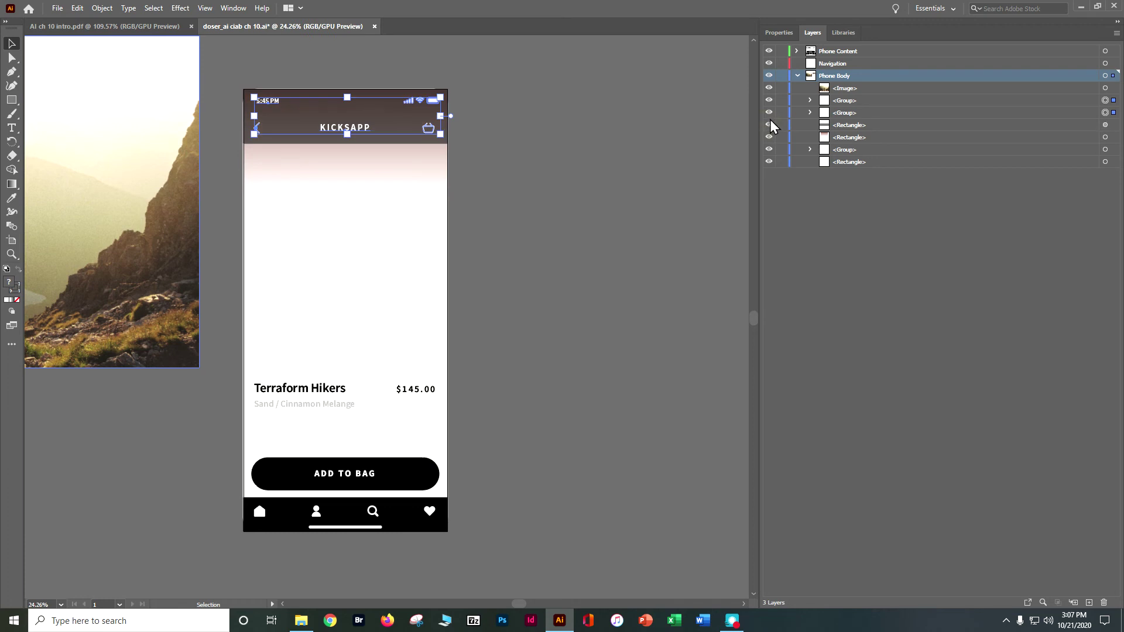
pyautogui.hotkey('ctrl', 'z')
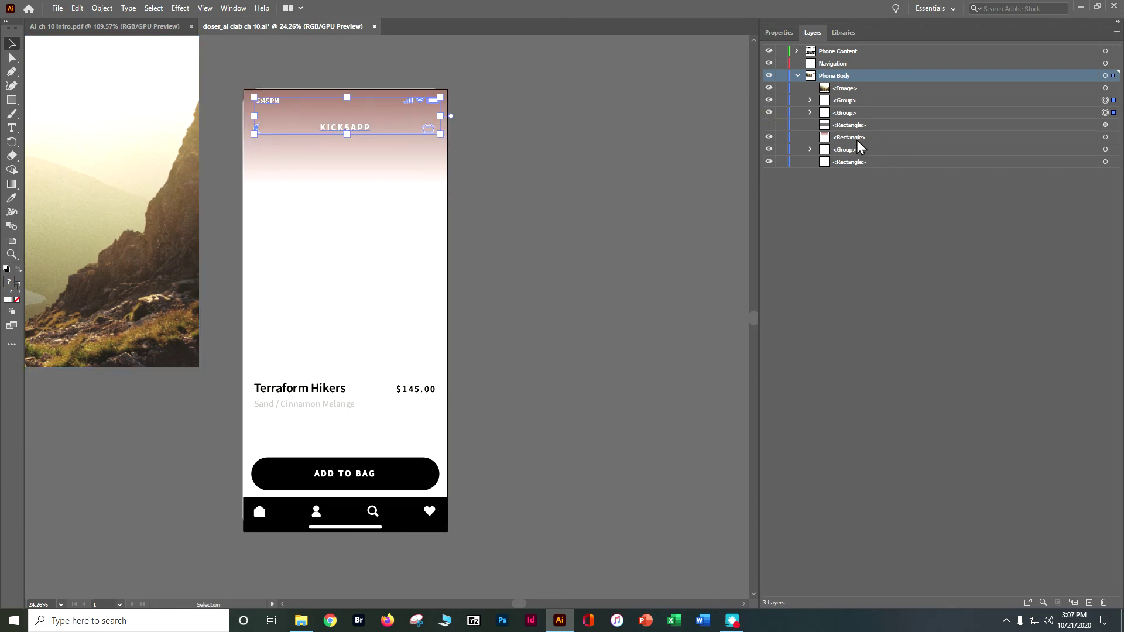
pyautogui.hotkey('ctrl', 'z')
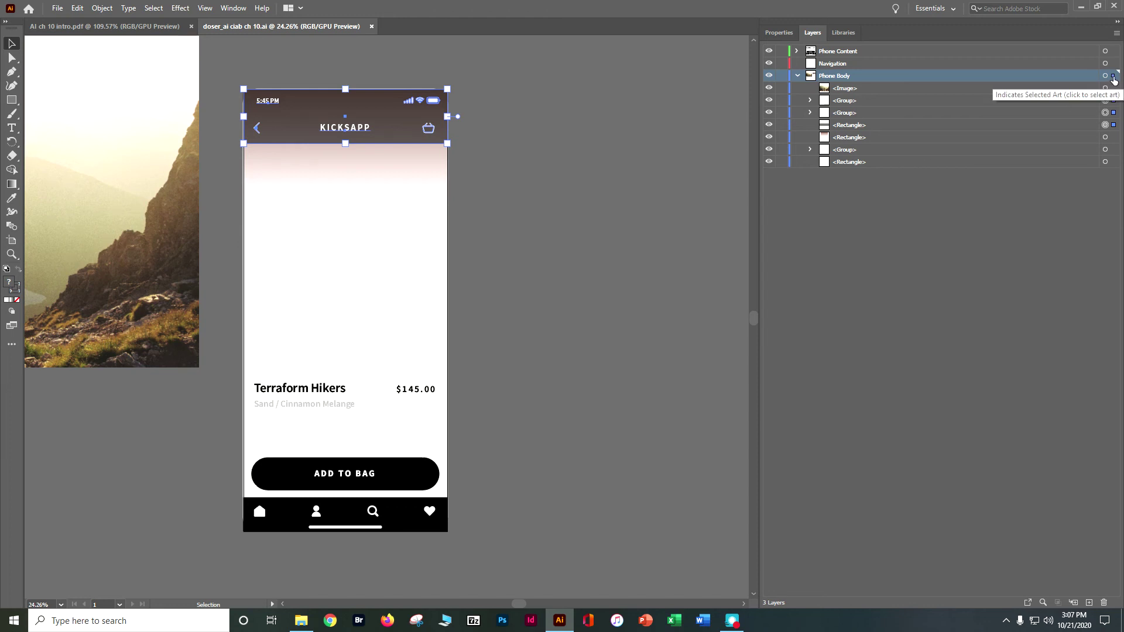
# - Move the selected header artwork from Phone Body to the Navigation layer and expand Navigation to check its contents
pyautogui.moveTo(1113, 78); pyautogui.dragTo(1113, 63)
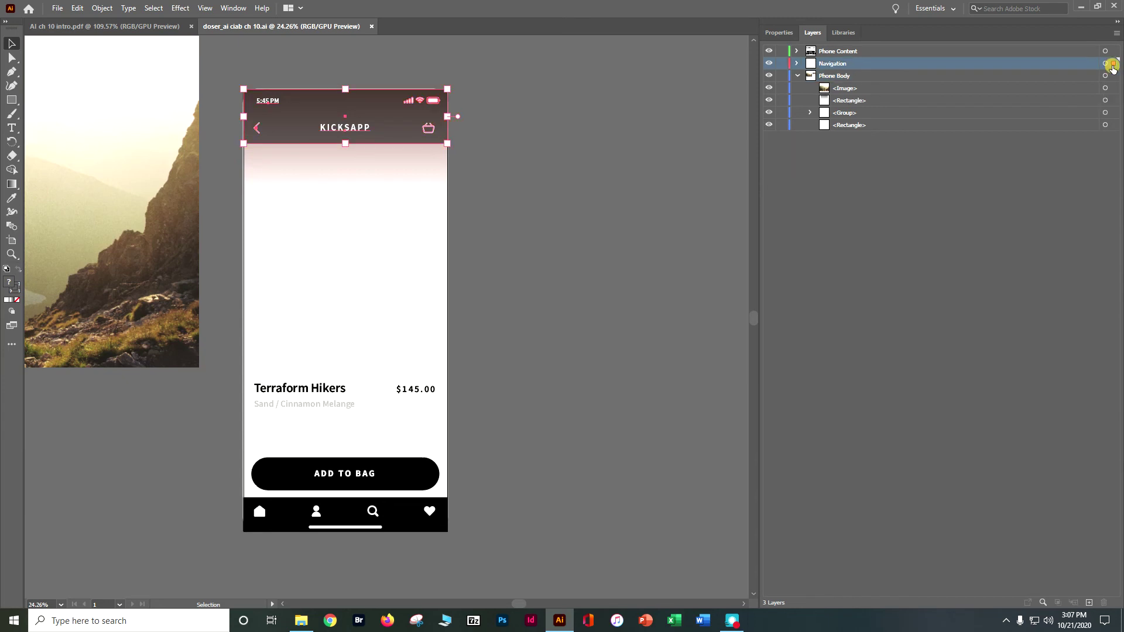
pyautogui.click(797, 63)
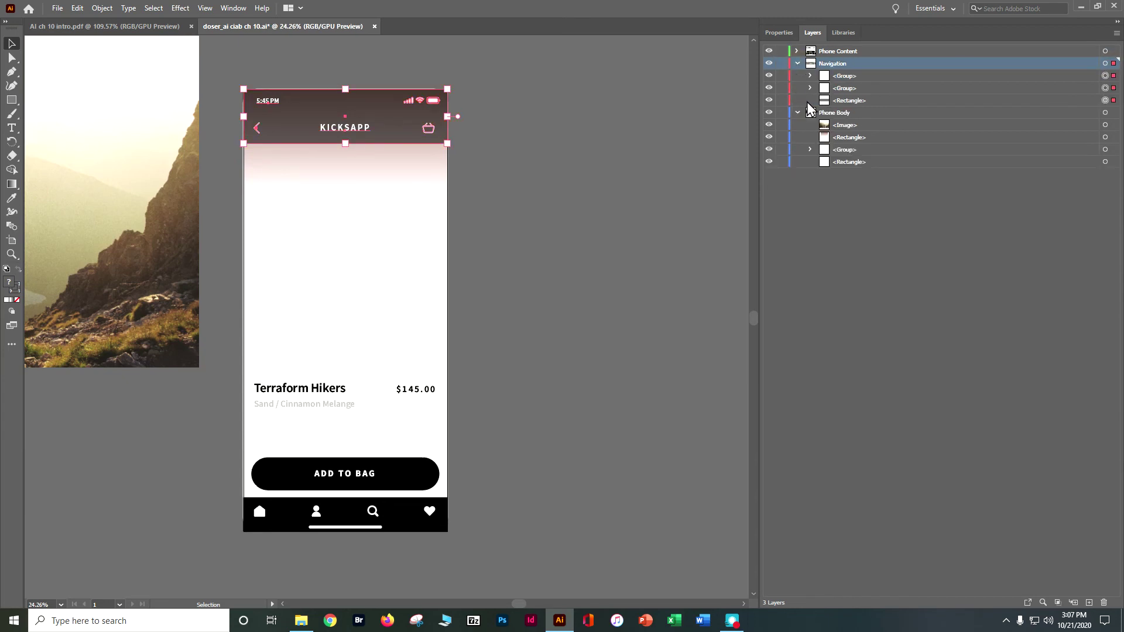
pyautogui.click(798, 64)
pyautogui.click(799, 63)
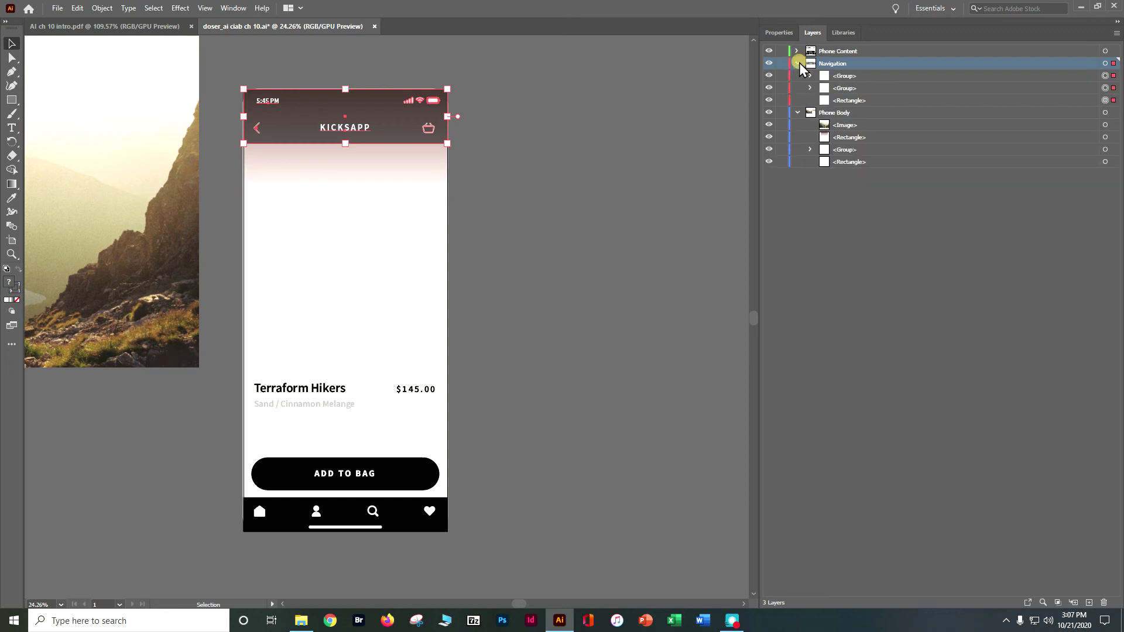
# - Hide and show the rectangle and each of the two groups in Navigation to identify what they contain
pyautogui.click(769, 100)
pyautogui.click(768, 100)
pyautogui.click(769, 88)
pyautogui.click(769, 88)
pyautogui.click(769, 75)
pyautogui.click(769, 76)
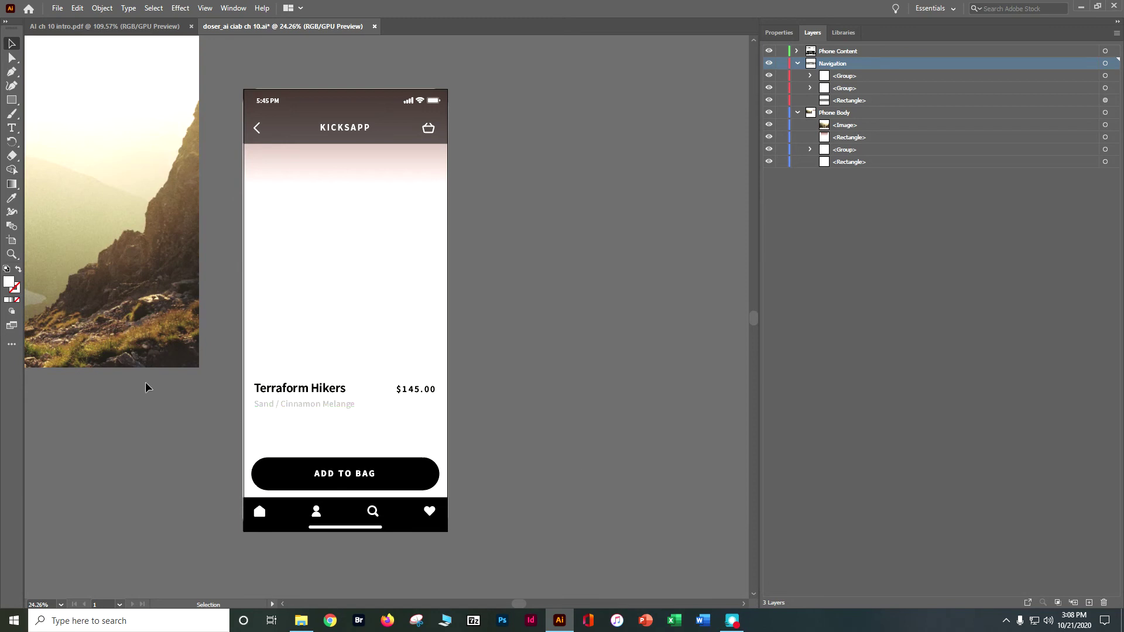
# - Move the mountain hiker photo over the upper part of the phone mockup, with the hiker inside the phone outline
pyautogui.click(88, 159)
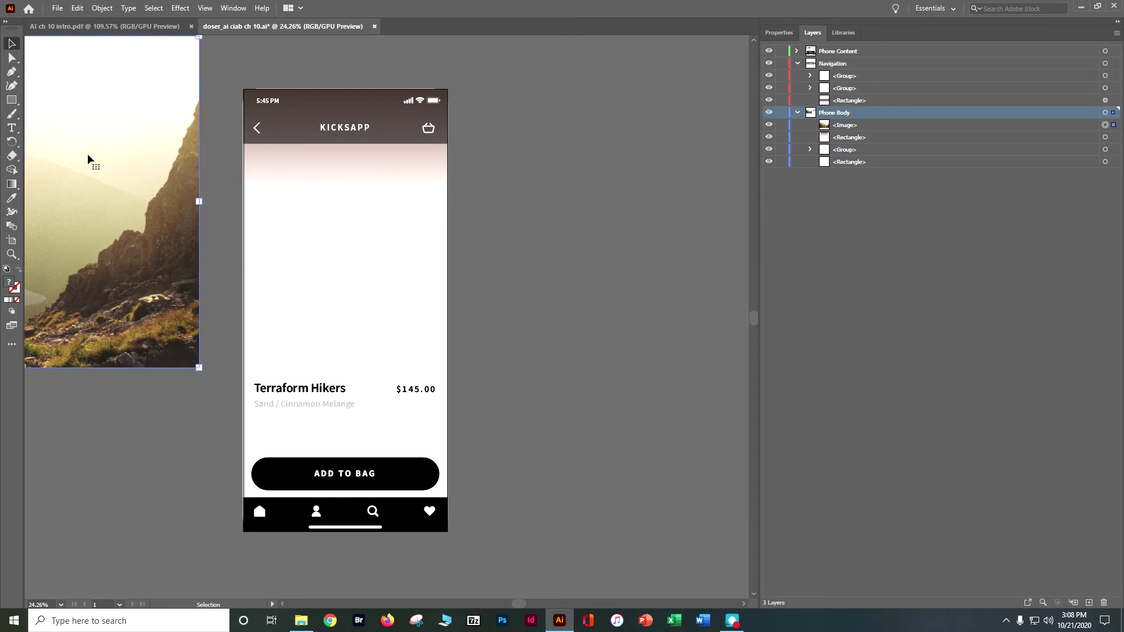
pyautogui.click(213, 183)
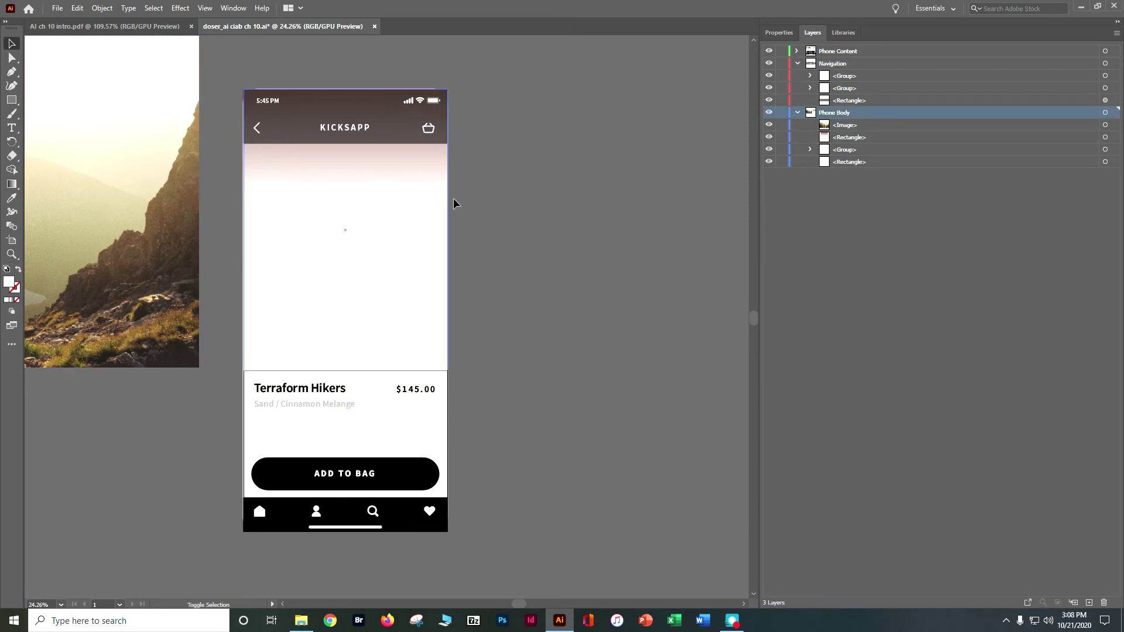
pyautogui.moveTo(125, 206); pyautogui.dragTo(495, 211)
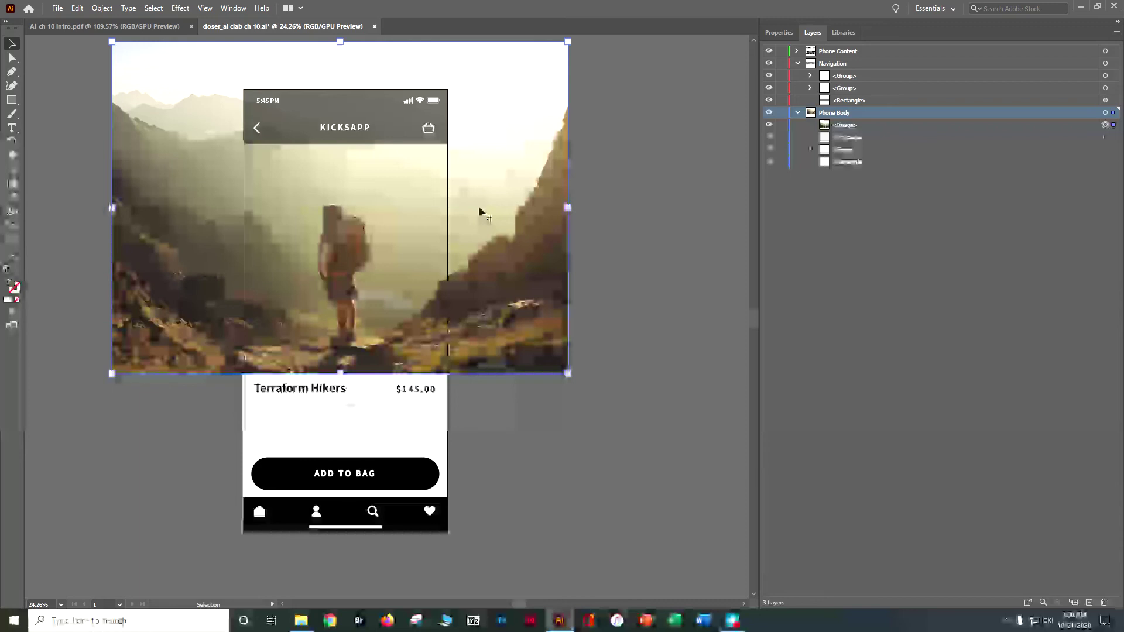
# - Collapse the Navigation and Phone Body layers and reorder Phone Content to sit between them, directly below Navigation
pyautogui.click(838, 52)
pyautogui.click(798, 63)
pyautogui.click(795, 77)
pyautogui.click(797, 77)
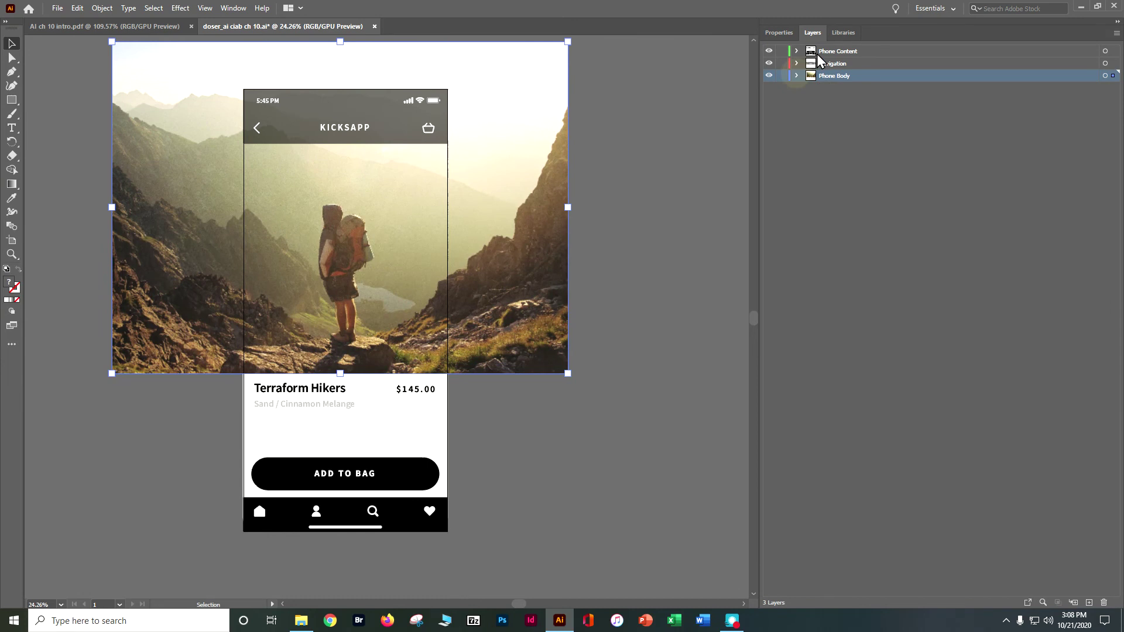
pyautogui.moveTo(863, 52); pyautogui.dragTo(865, 69)
# - Hide and show the Navigation and Phone Content layers in turn to check what artwork each contains
pyautogui.click(768, 50)
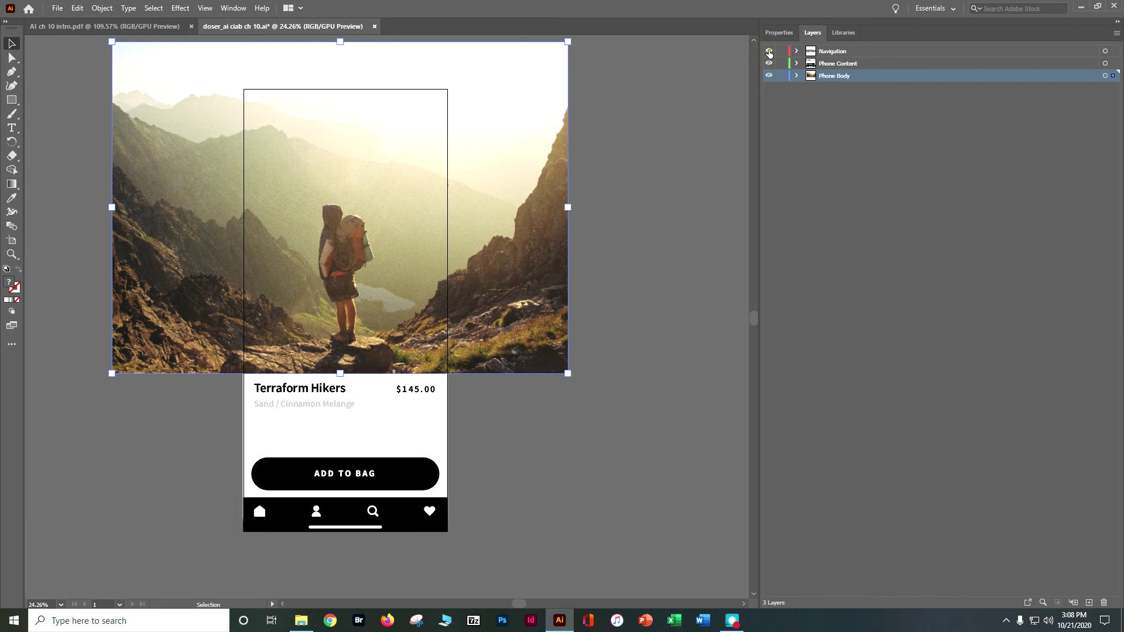
pyautogui.click(768, 51)
pyautogui.click(768, 64)
pyautogui.click(768, 64)
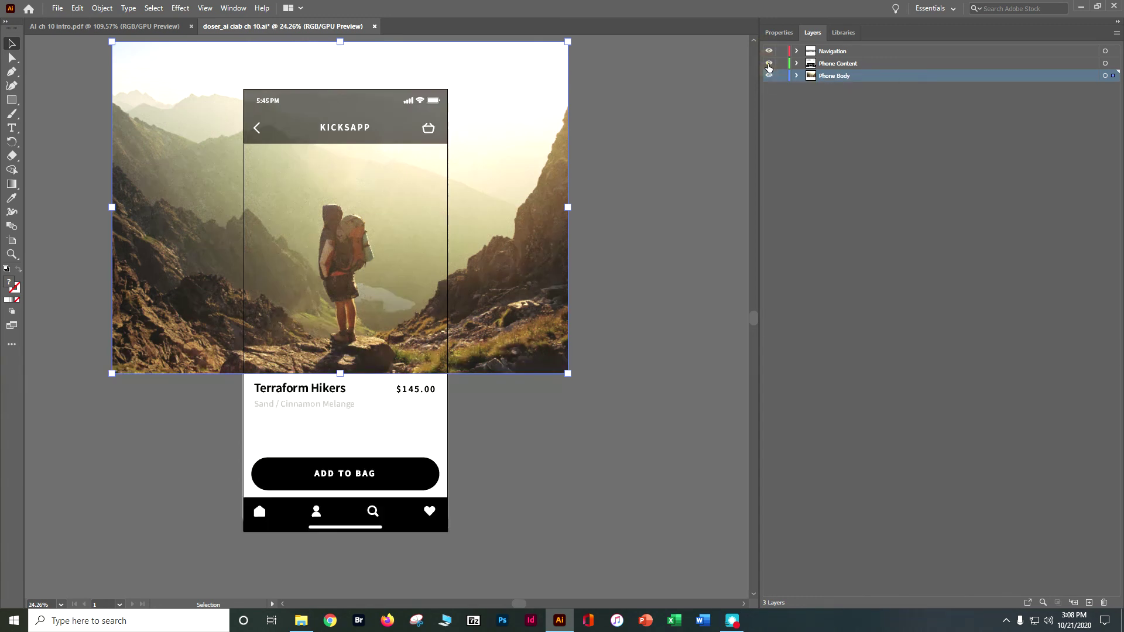
pyautogui.click(769, 64)
pyautogui.click(768, 64)
# - Expand all three layers and move the selected hiker image from Phone Body to the Phone Content layer
pyautogui.click(794, 52)
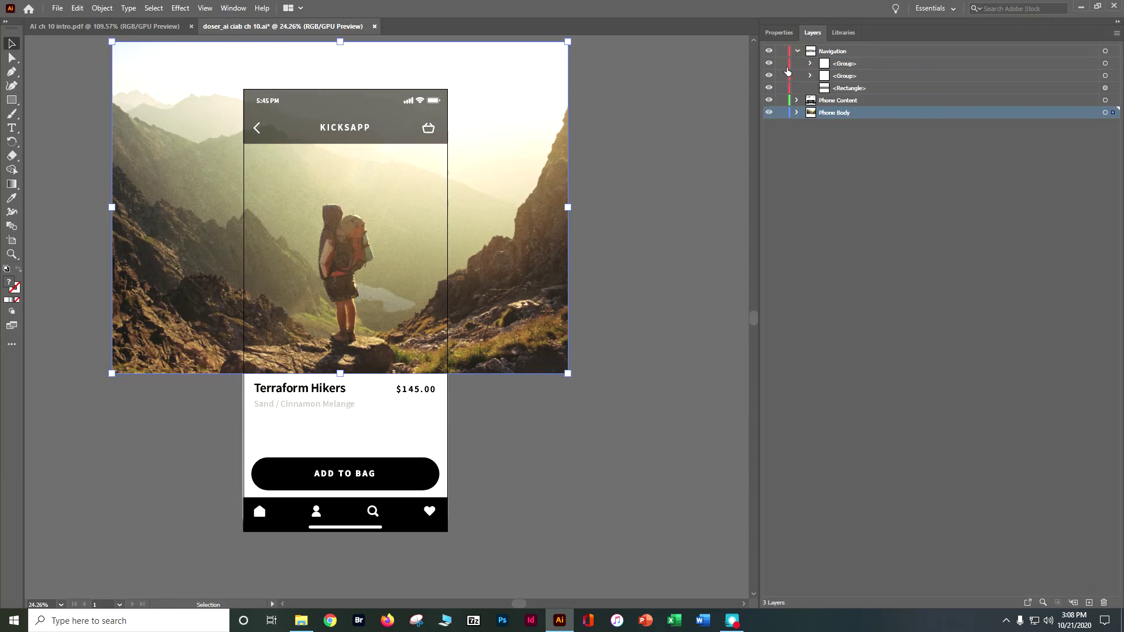
pyautogui.click(797, 100)
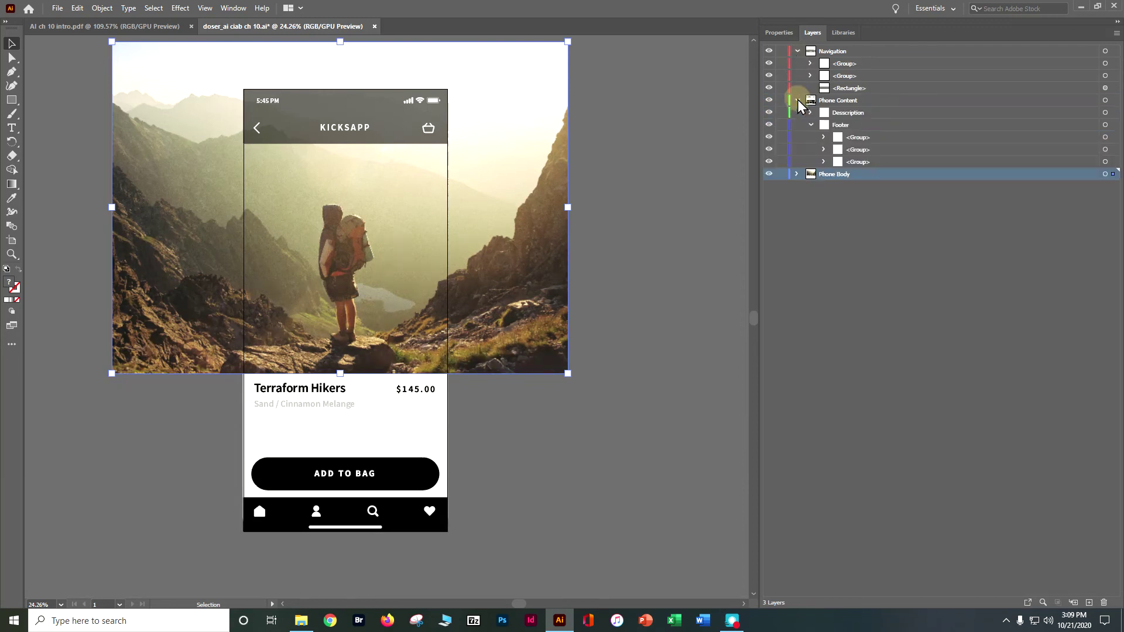
pyautogui.click(796, 174)
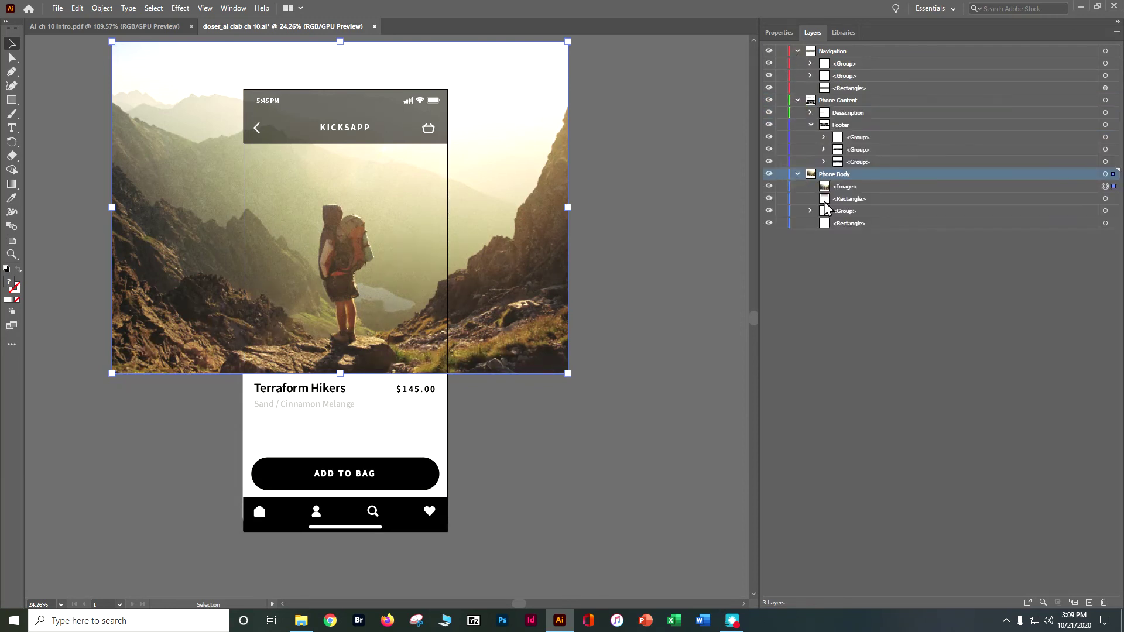
pyautogui.click(846, 187)
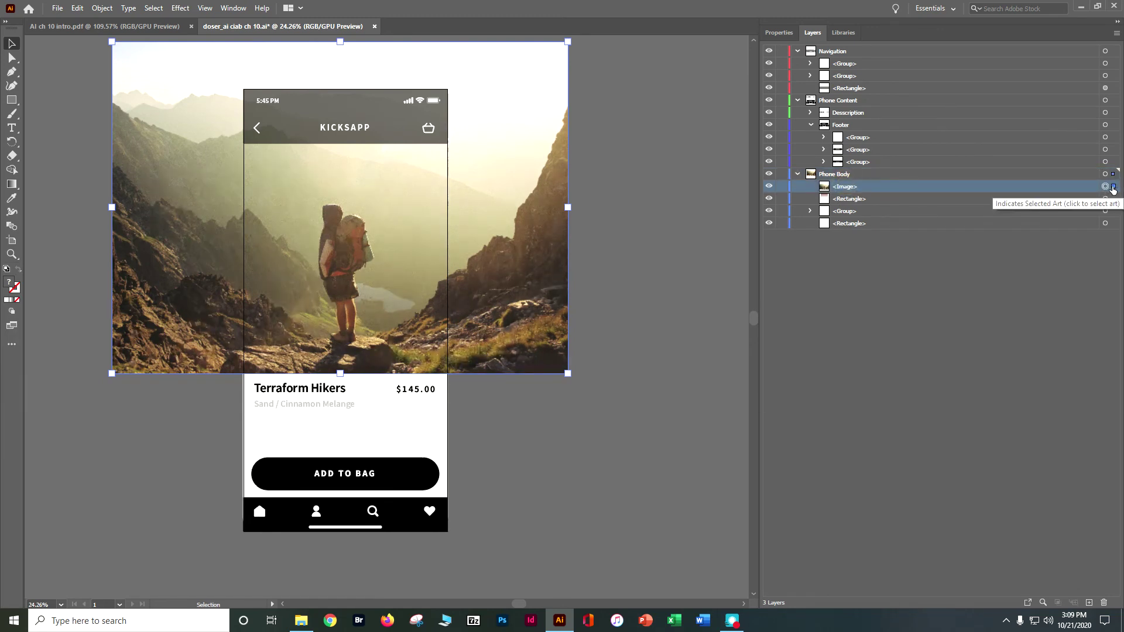
pyautogui.moveTo(1114, 136); pyautogui.dragTo(1114, 103)
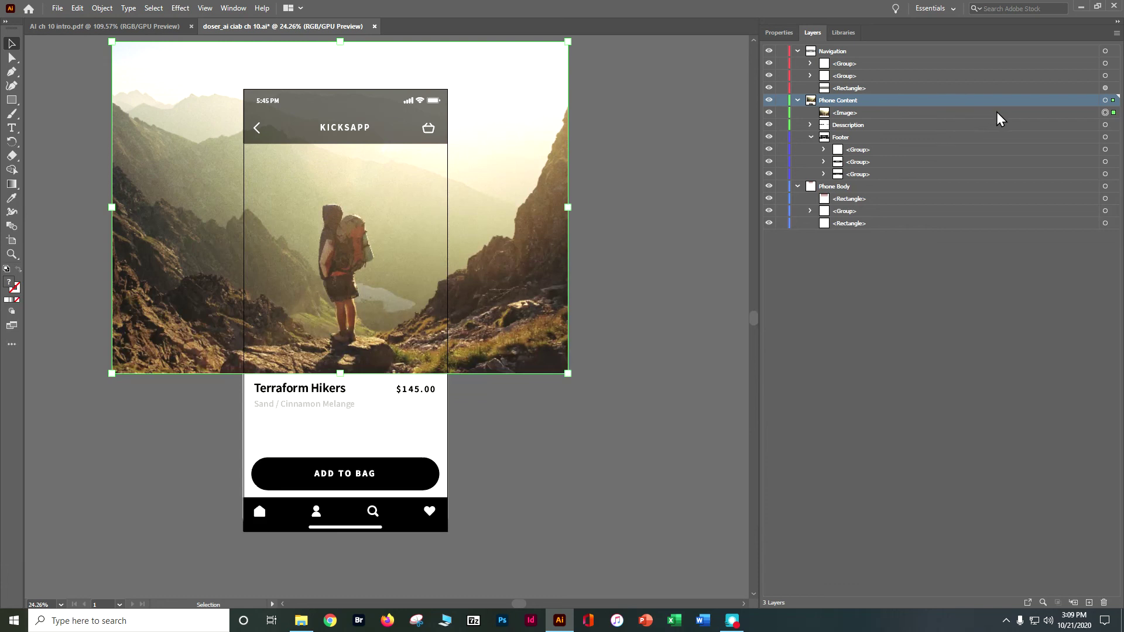
# - Deselect all artwork and save the document
pyautogui.click(850, 358)
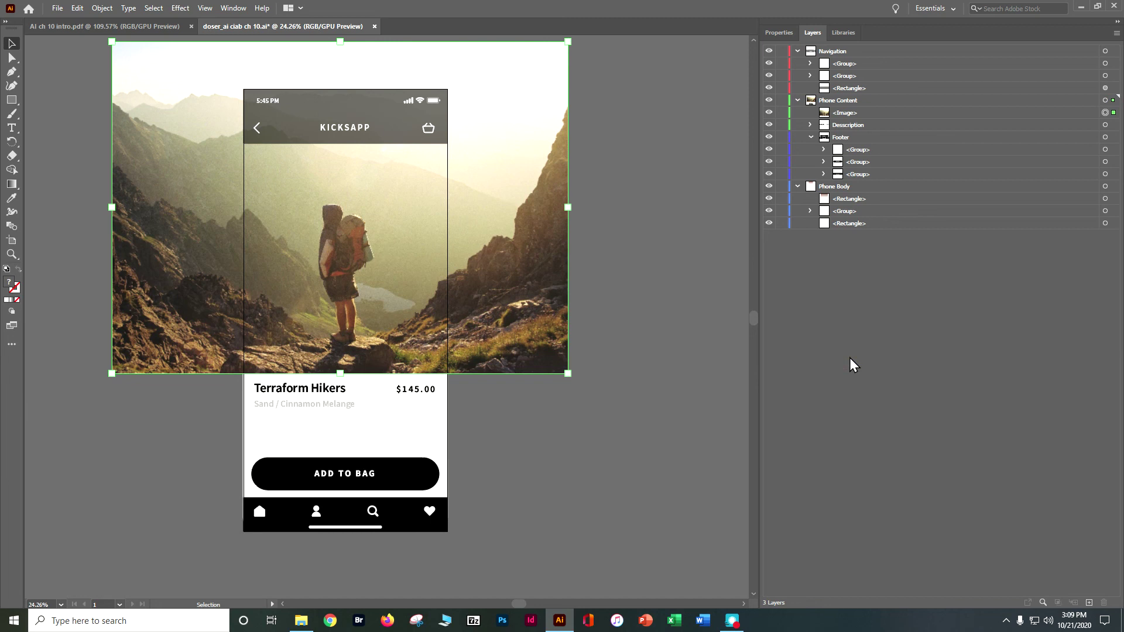
pyautogui.click(616, 400)
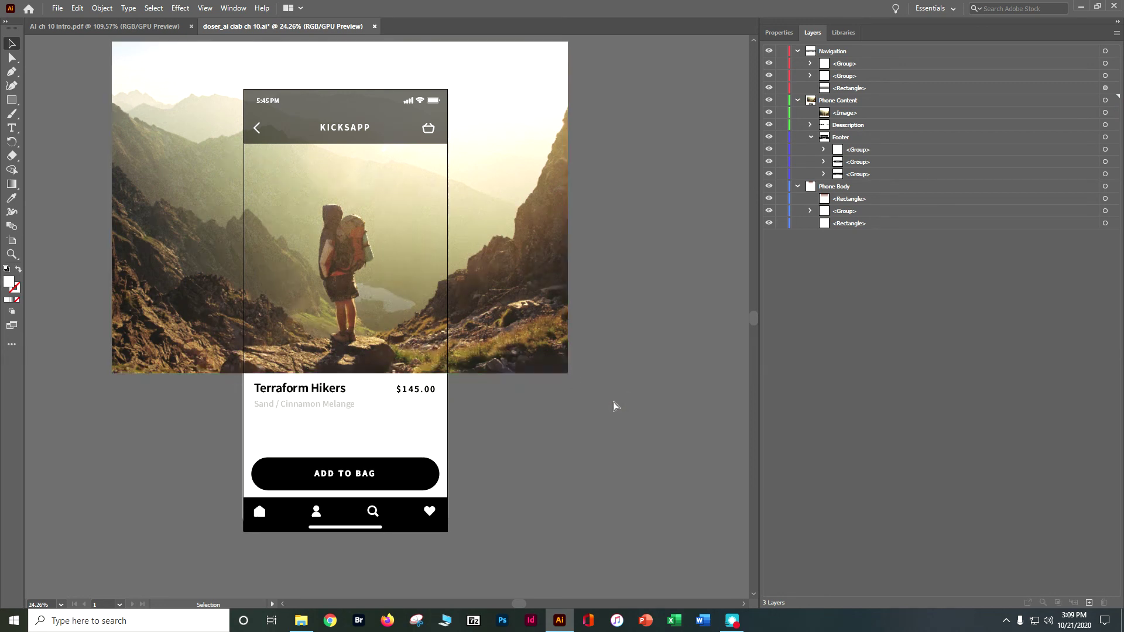
pyautogui.hotkey('ctrl', 's')
# - Select the hiker image in Phone Content and hide it
pyautogui.click(563, 368)
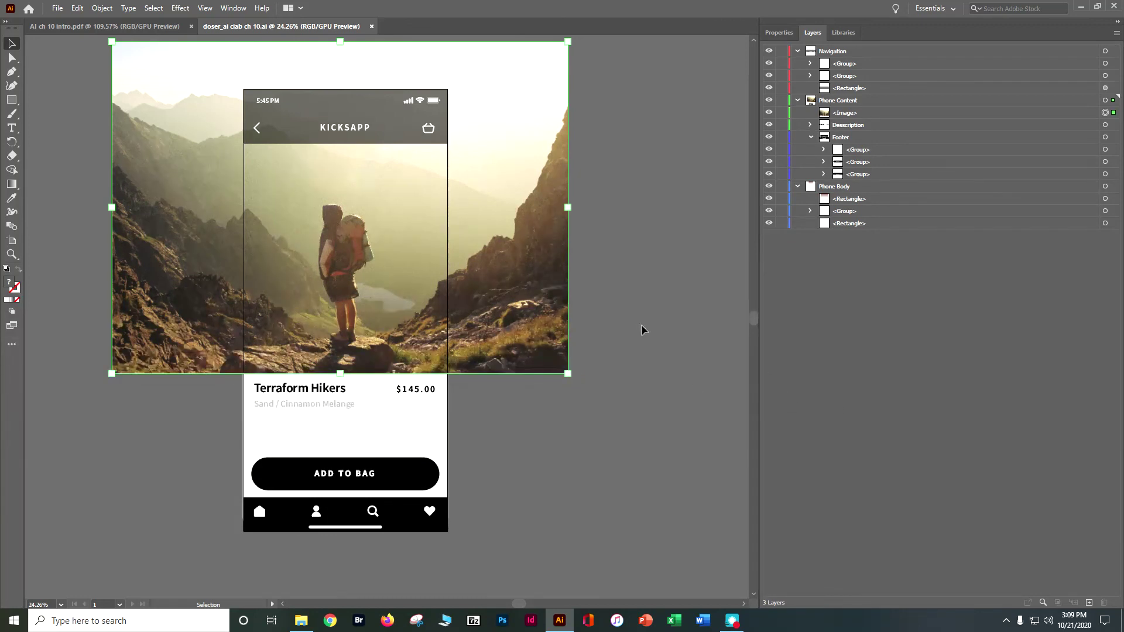
pyautogui.click(1045, 606)
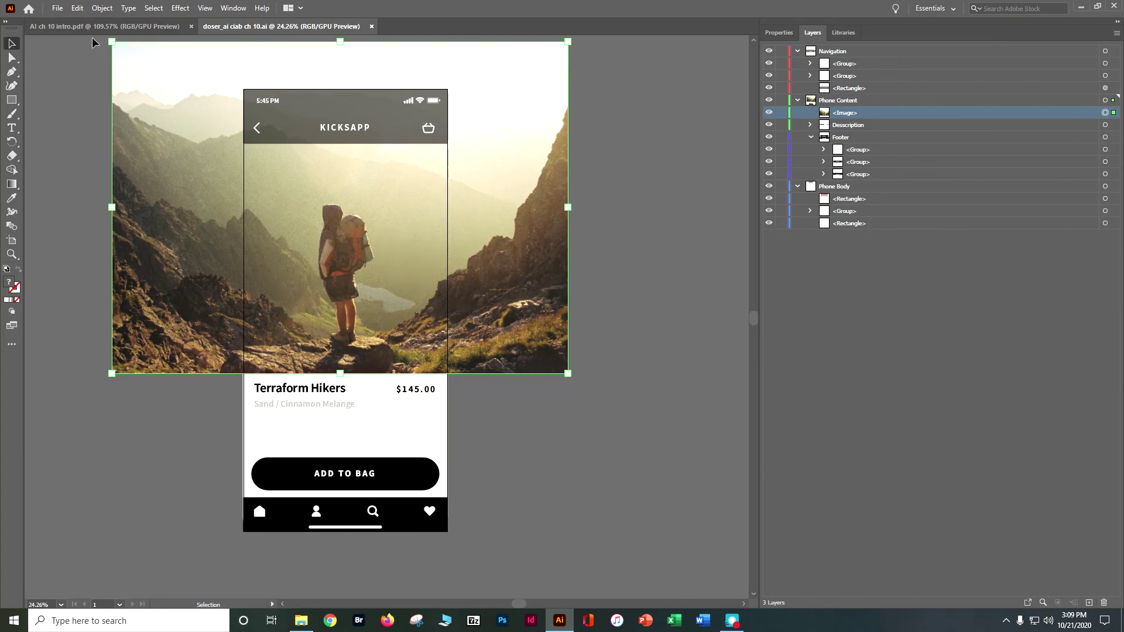
pyautogui.click(102, 8)
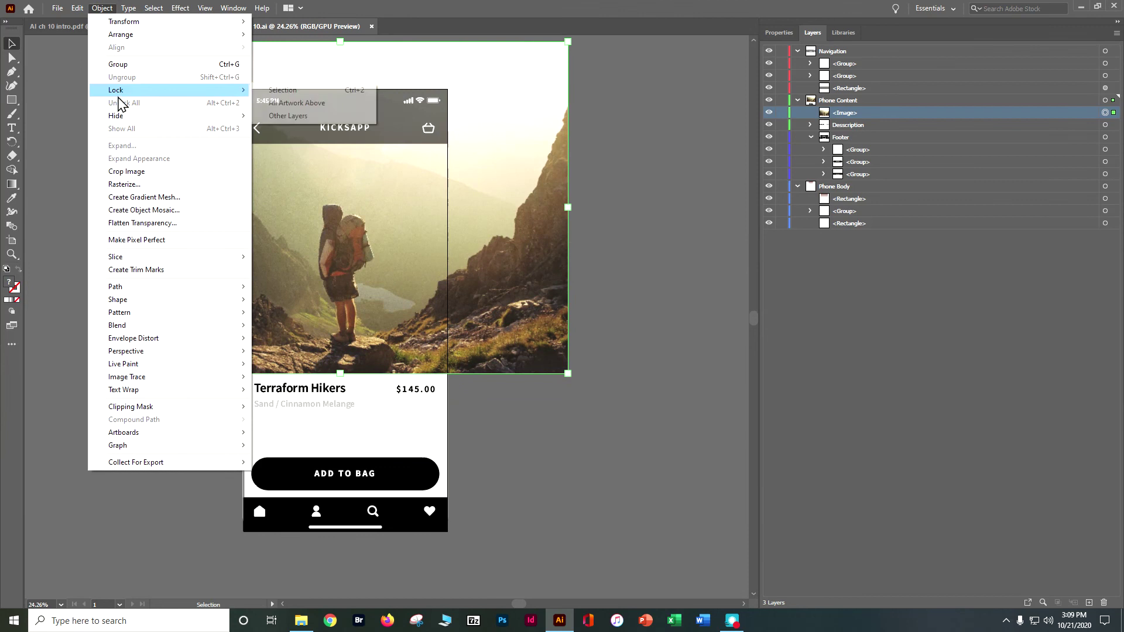
pyautogui.click(273, 116)
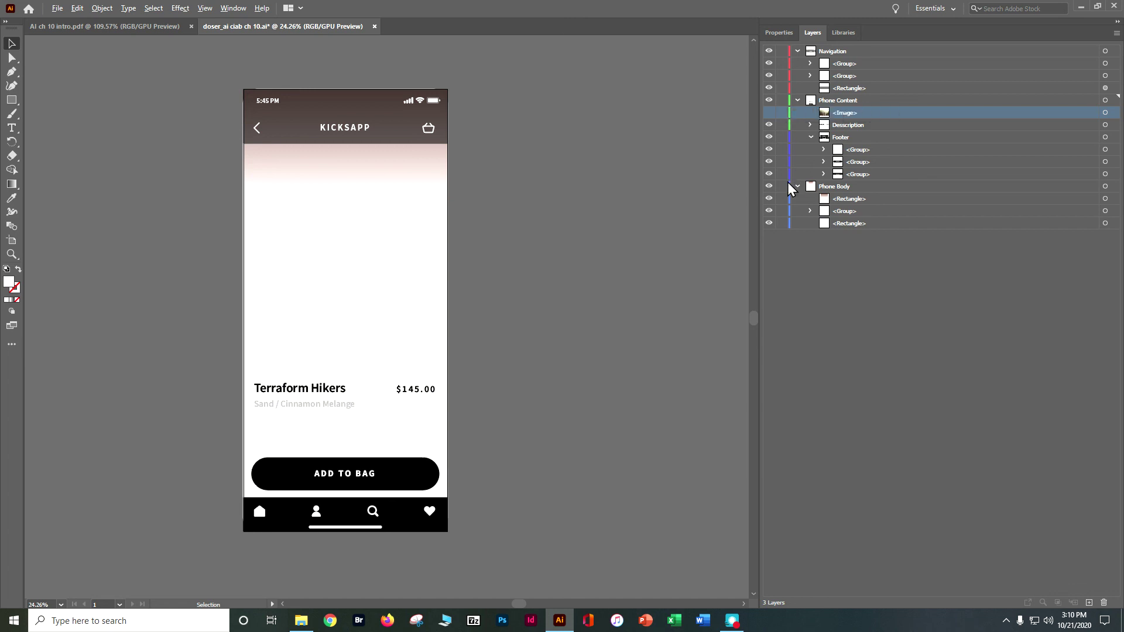
# - Show only the Phone Body layer in outline view and move its group of four small circles to Phone Content
pyautogui.keyDown('alt'); pyautogui.click(769, 187); pyautogui.keyUp('alt')
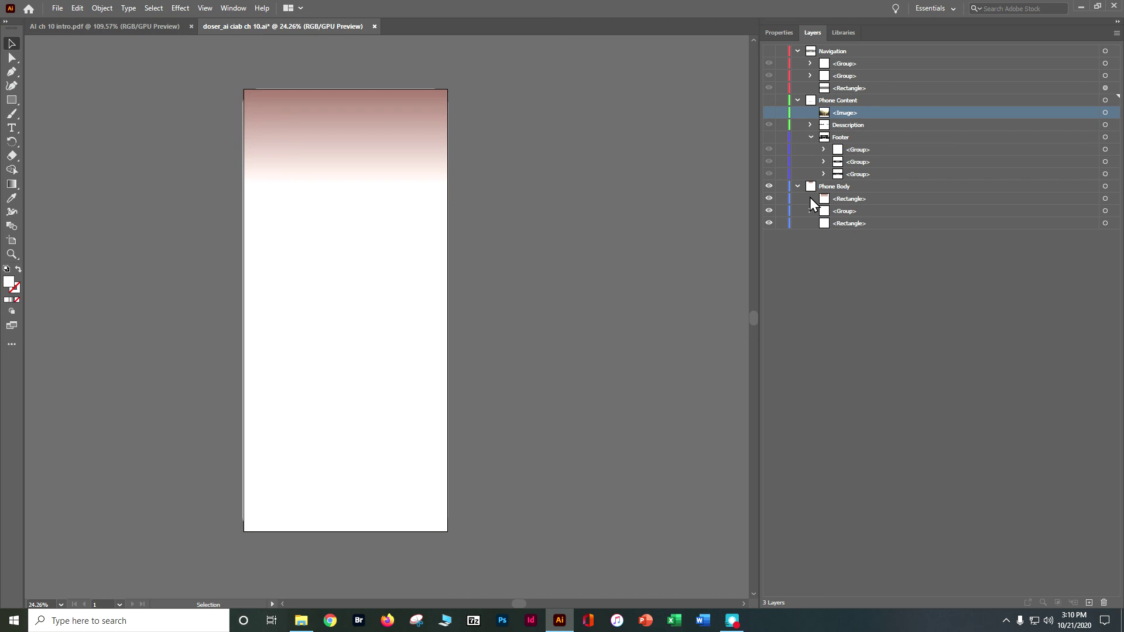
pyautogui.hotkey('ctrl', 'y')
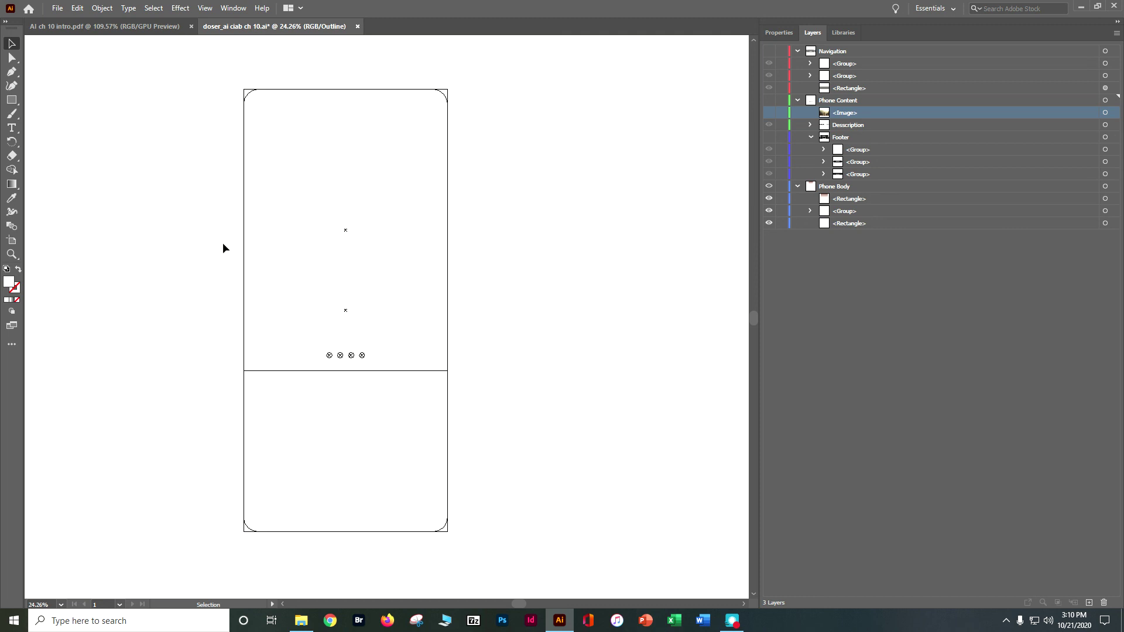
pyautogui.moveTo(327, 350); pyautogui.dragTo(362, 356)
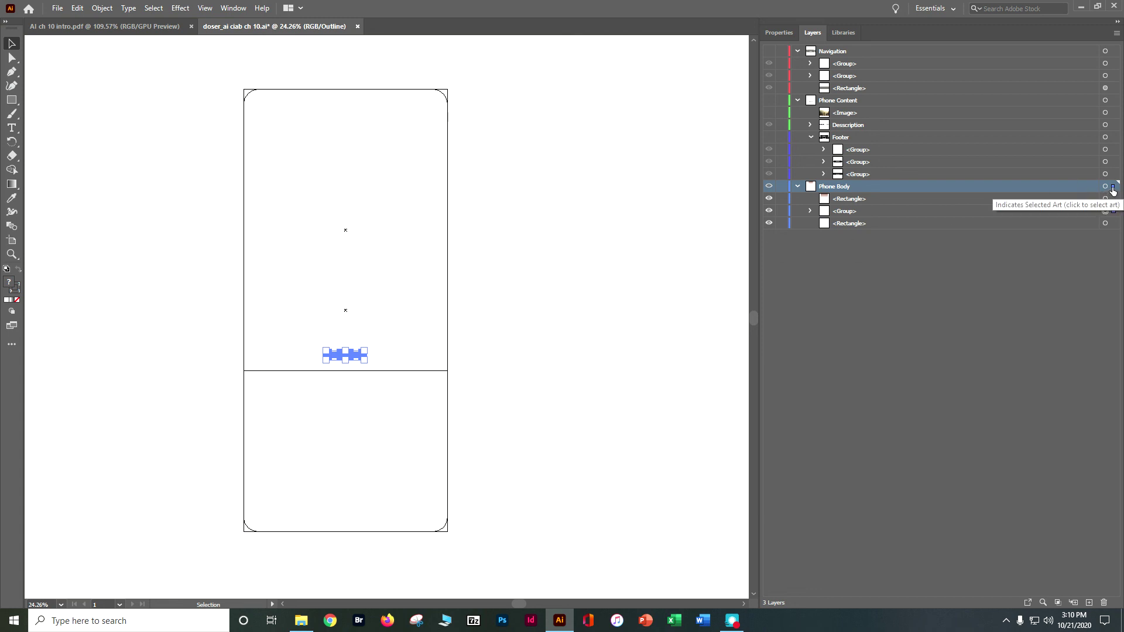
pyautogui.moveTo(1114, 161); pyautogui.dragTo(1106, 100)
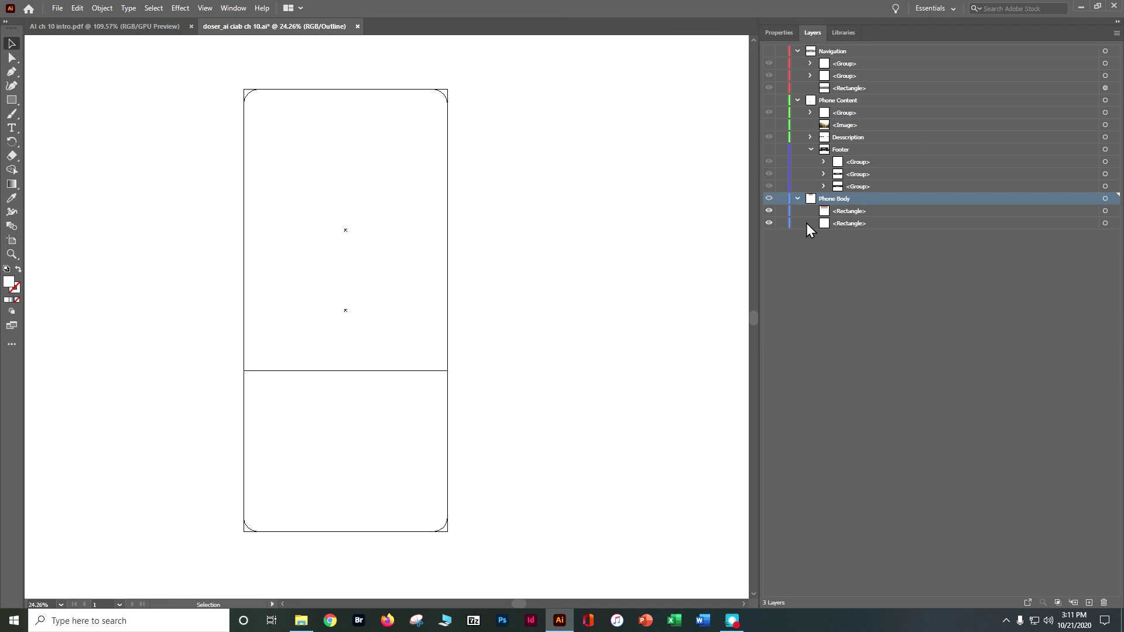
# - Return the artwork to preview view and make all layers visible again
pyautogui.hotkey('ctrl', 'y')
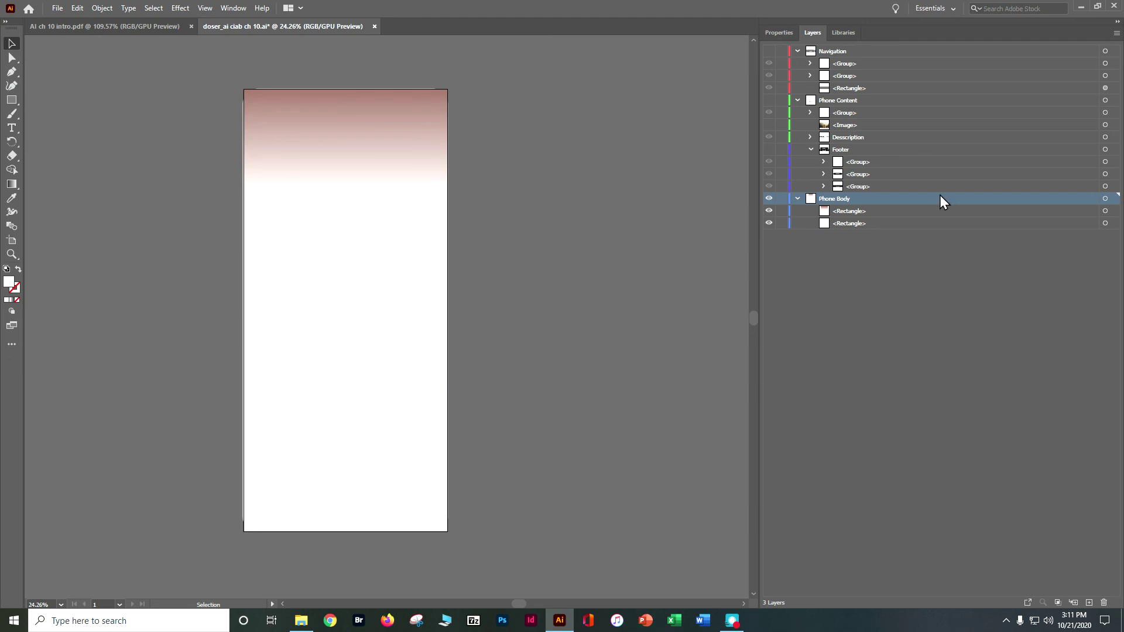
pyautogui.click(1117, 33)
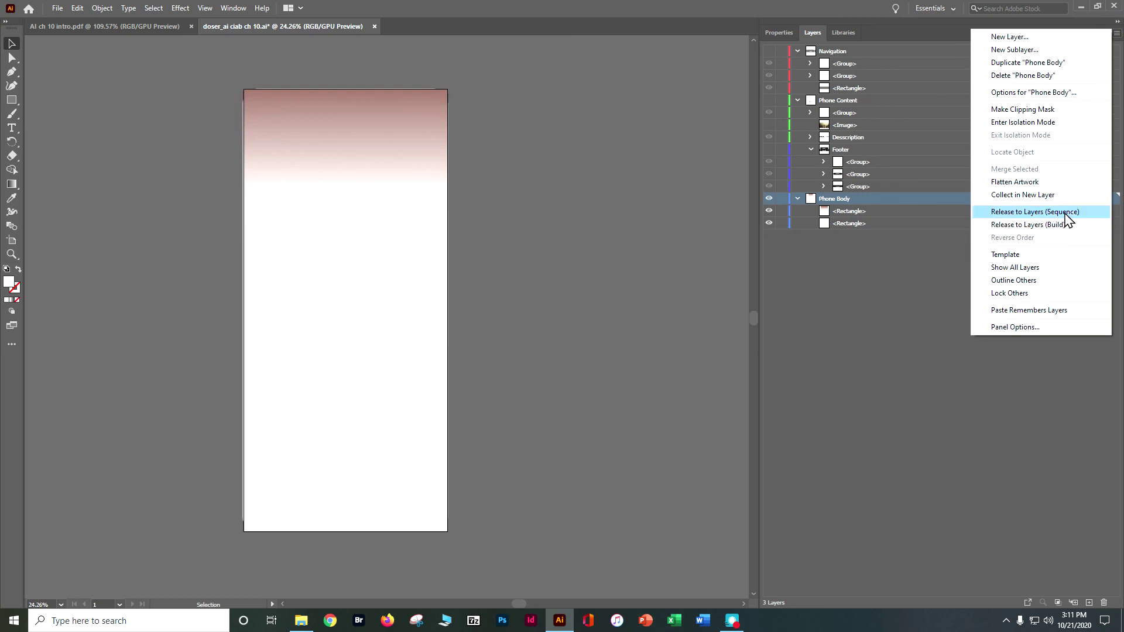
pyautogui.click(1061, 275)
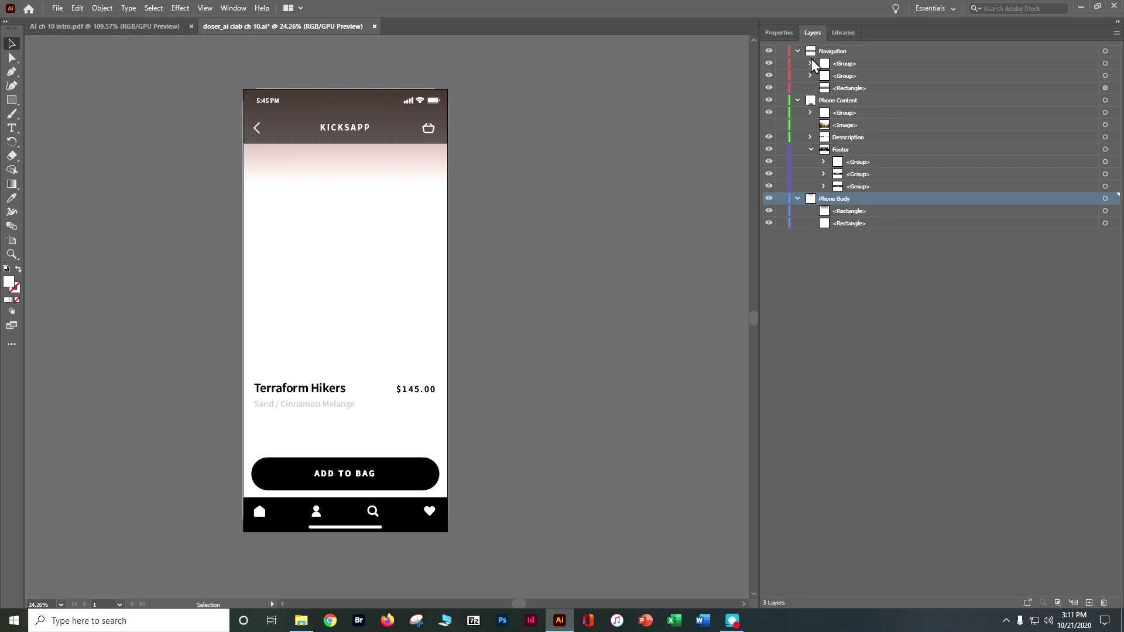
# - Lock the Navigation layer, try selecting the header artwork to test the lock, and deselect everything
pyautogui.click(782, 52)
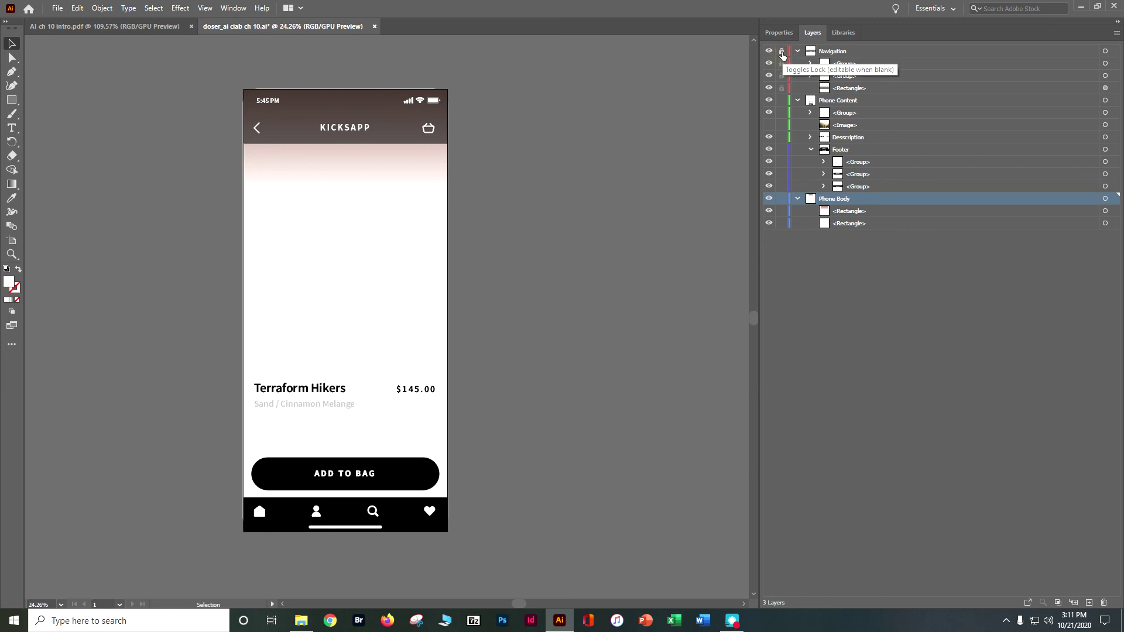
pyautogui.click(272, 128)
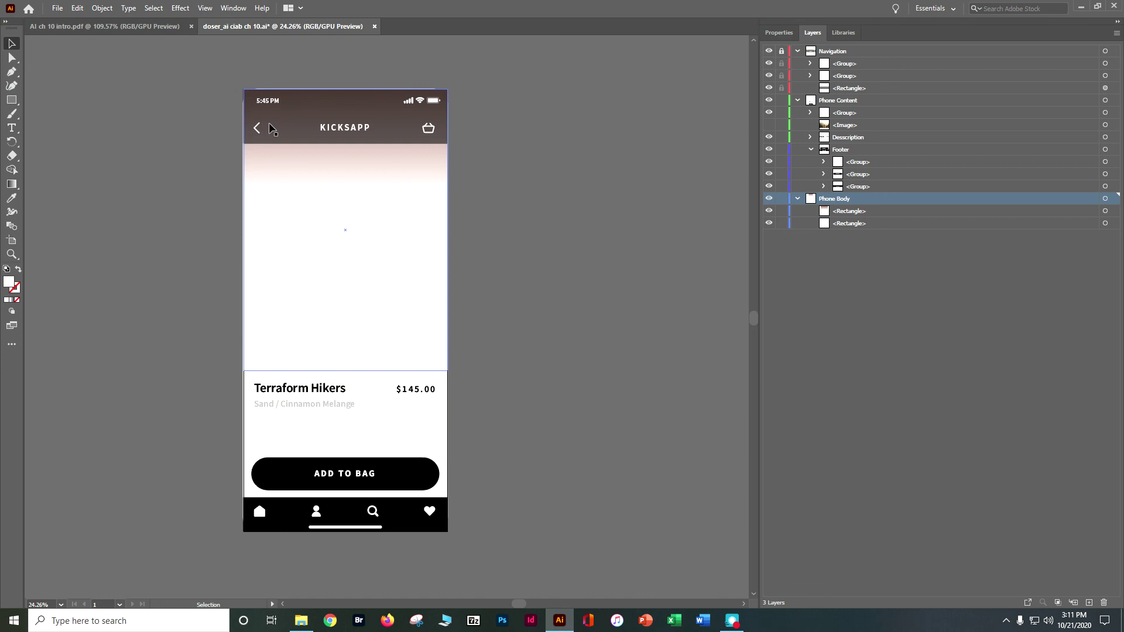
pyautogui.click(335, 136)
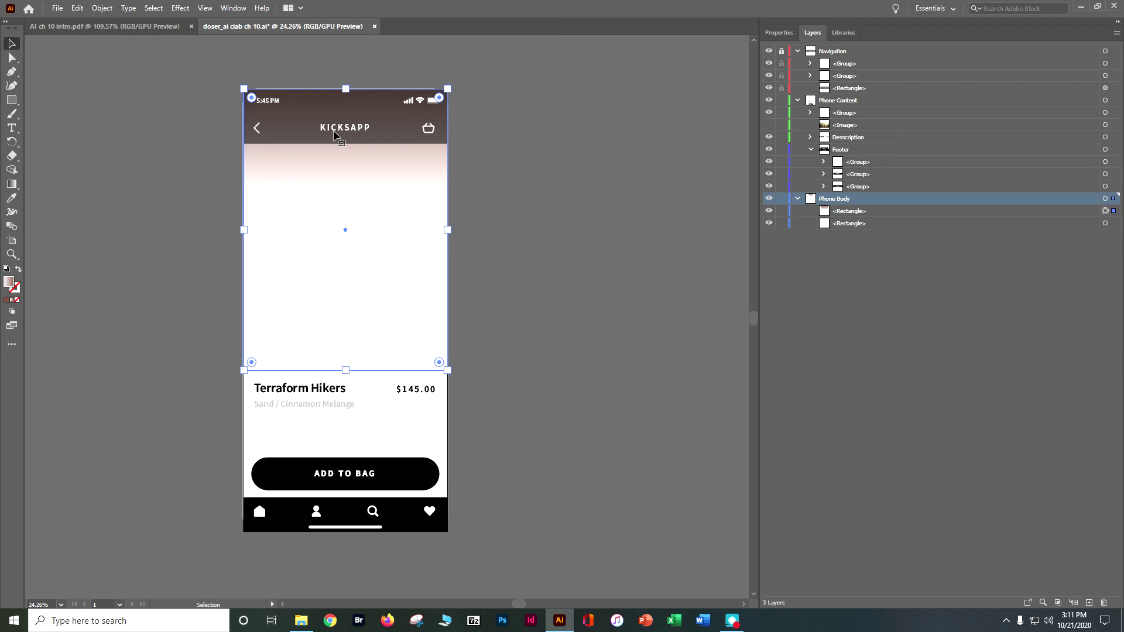
pyautogui.click(551, 151)
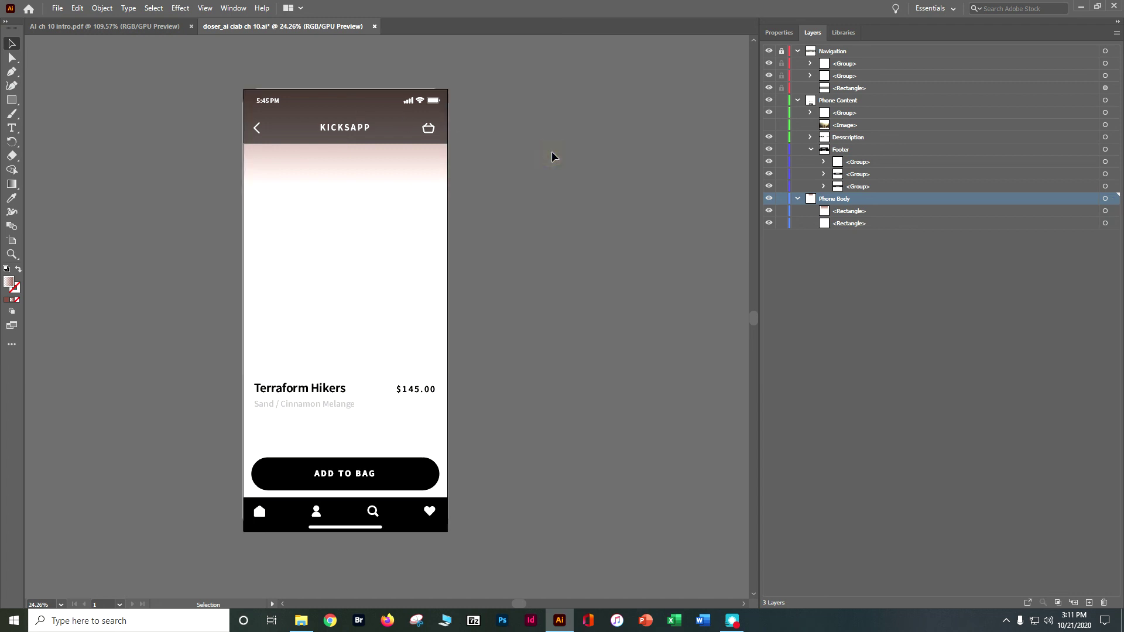